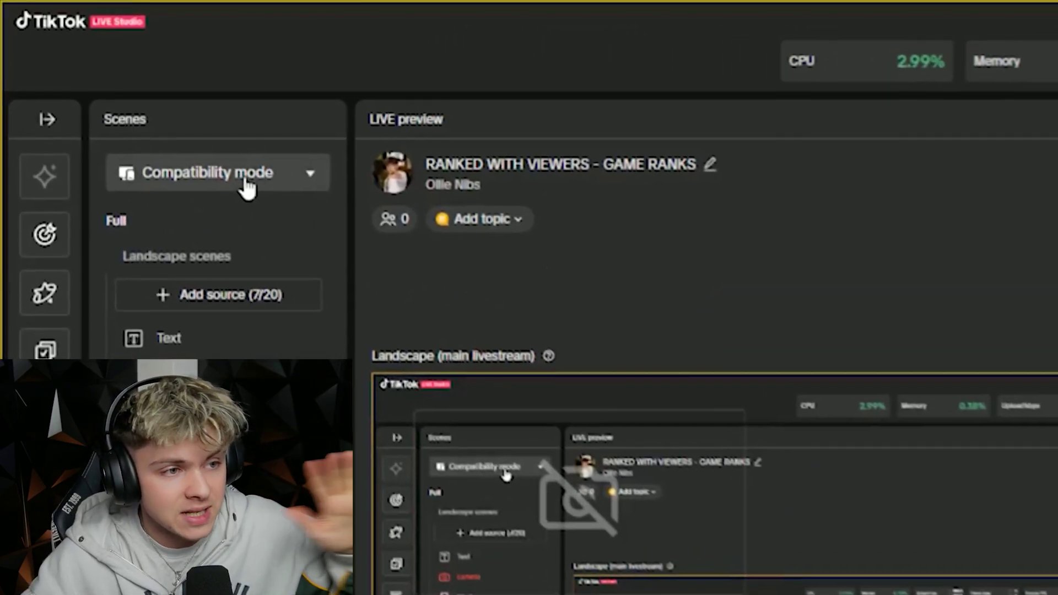
# Add a display capture of Display3 2560 * 1440 to the Blank scene's landscape view, synced to the portrait scene
pyautogui.click(202, 151)
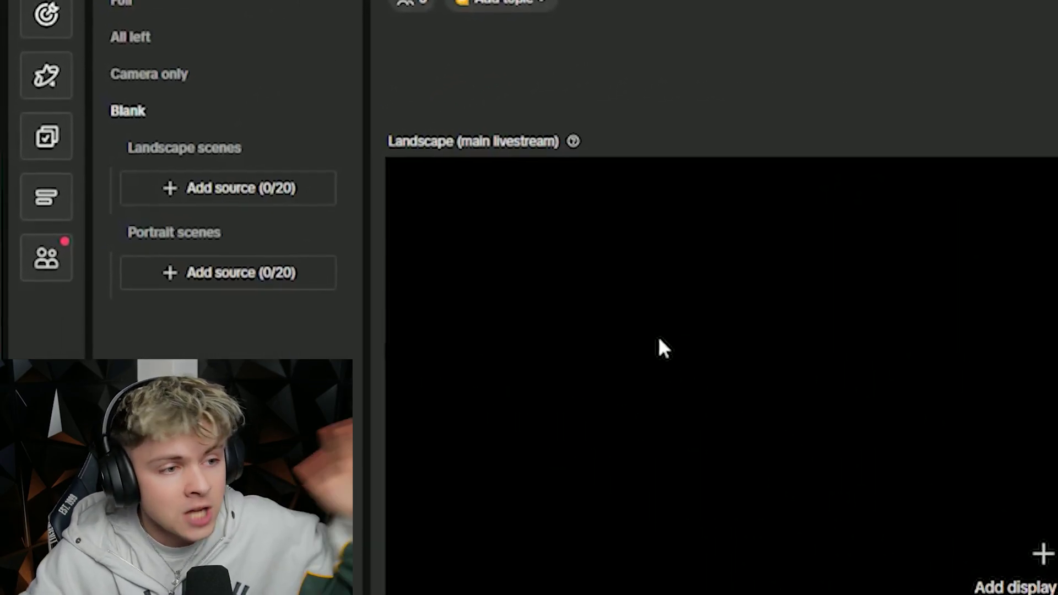
pyautogui.click(336, 209)
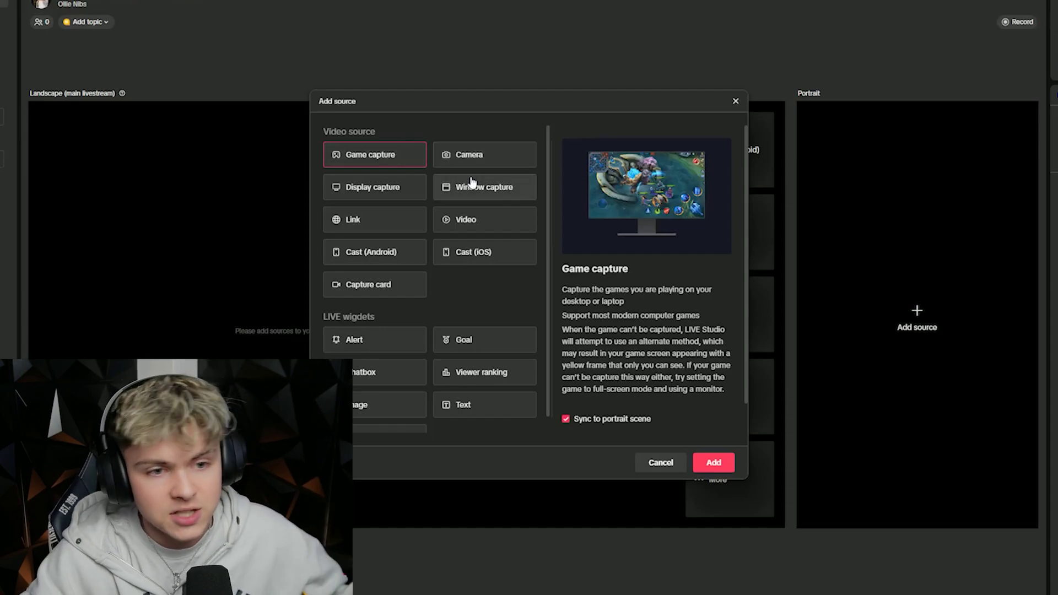
pyautogui.click(393, 187)
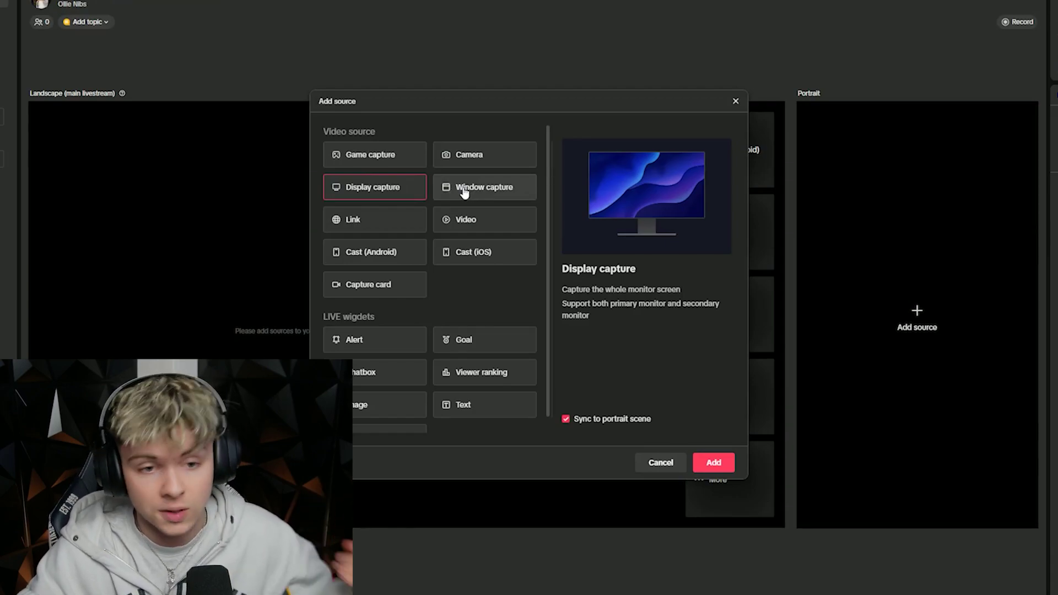
pyautogui.click(721, 464)
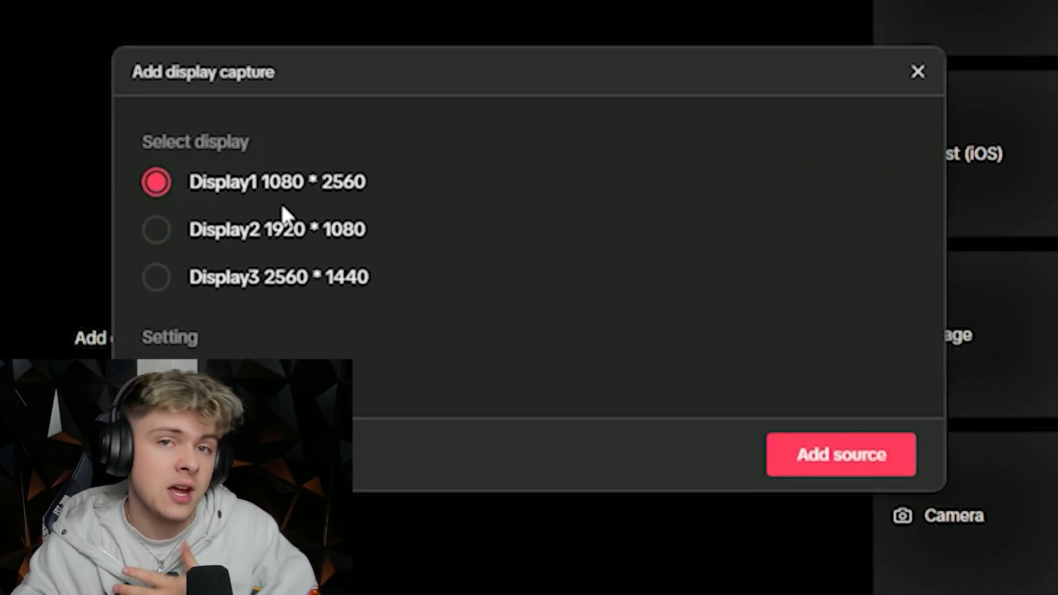
pyautogui.click(265, 237)
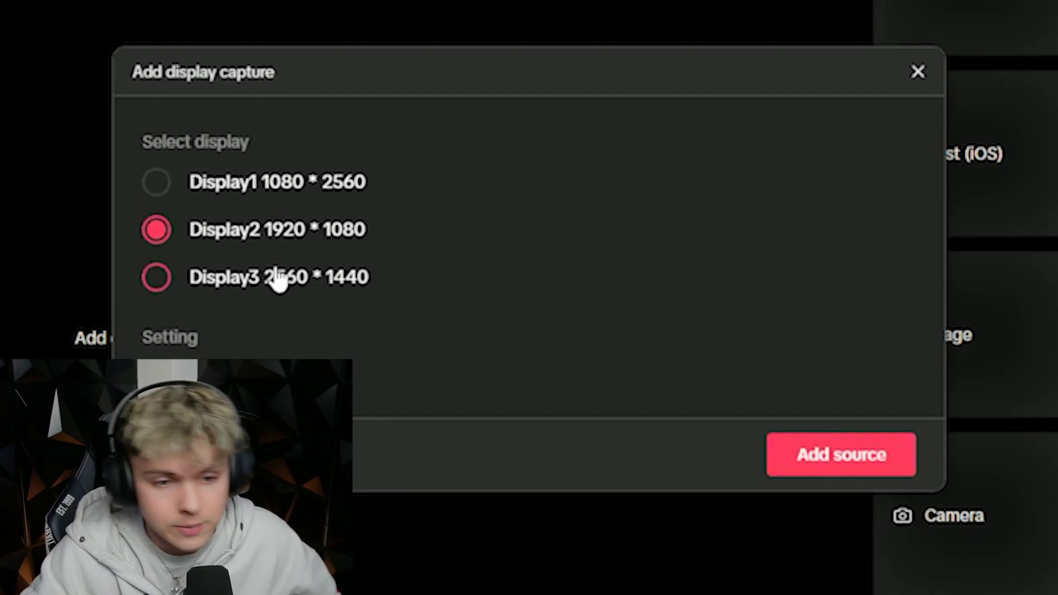
pyautogui.click(264, 279)
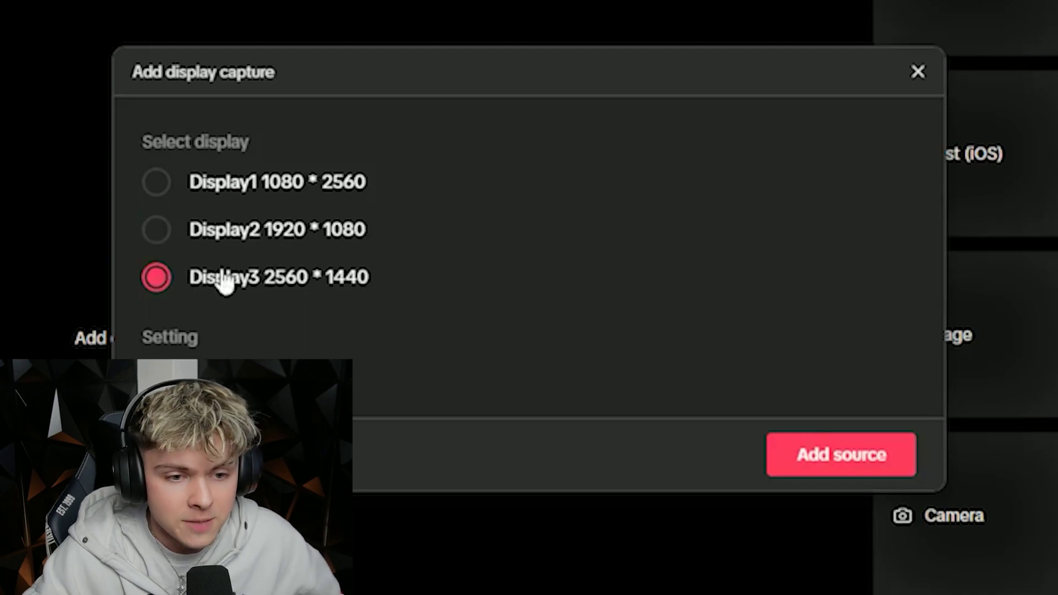
pyautogui.click(878, 470)
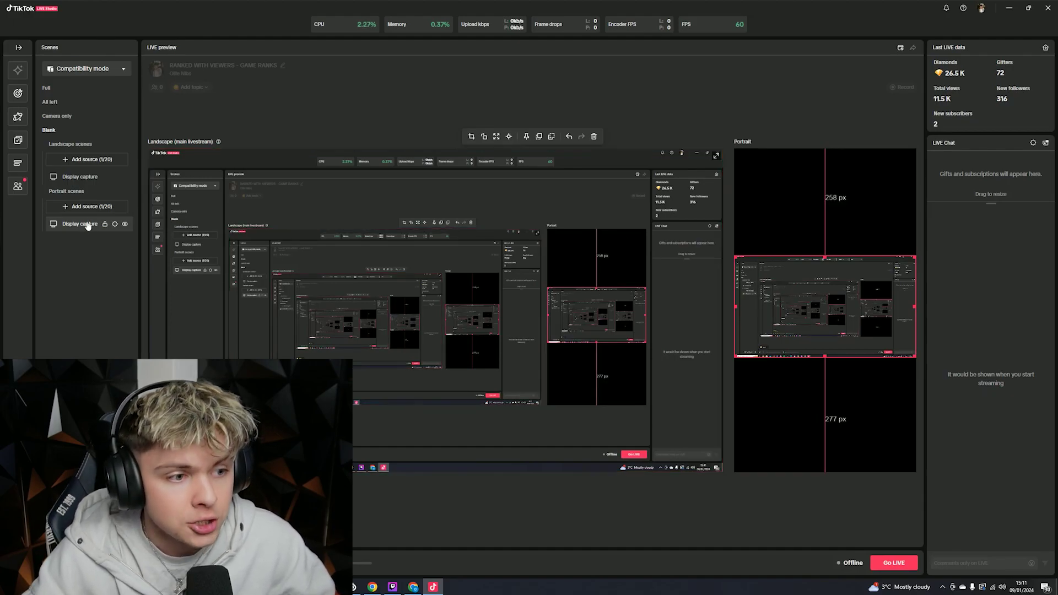
# Enlarge and reposition the display capture in the portrait scene so it spans the lower part, leaving the upper area free for a camera
pyautogui.click(116, 224)
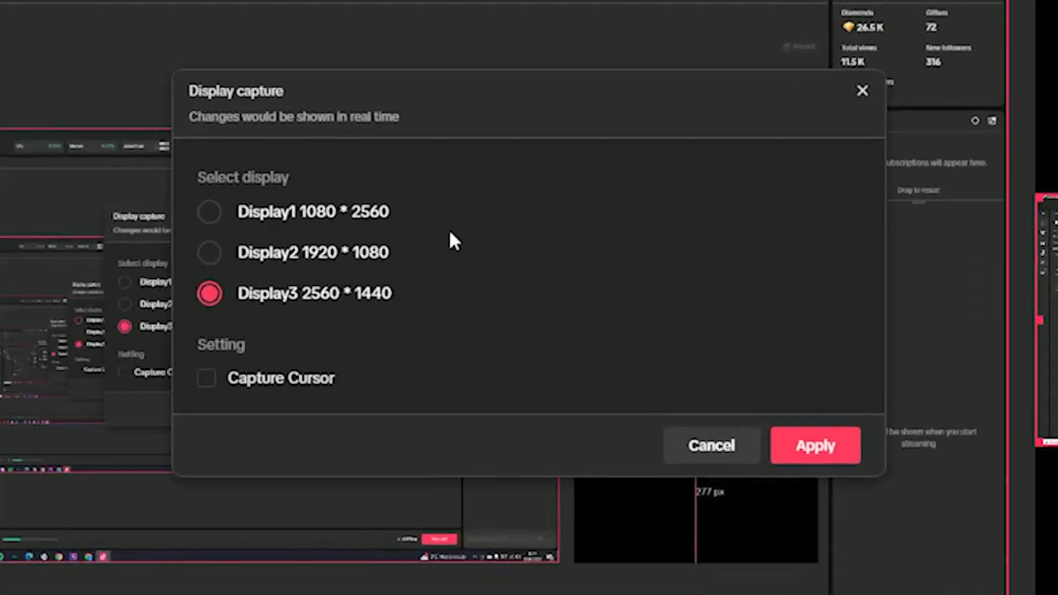
pyautogui.click(752, 484)
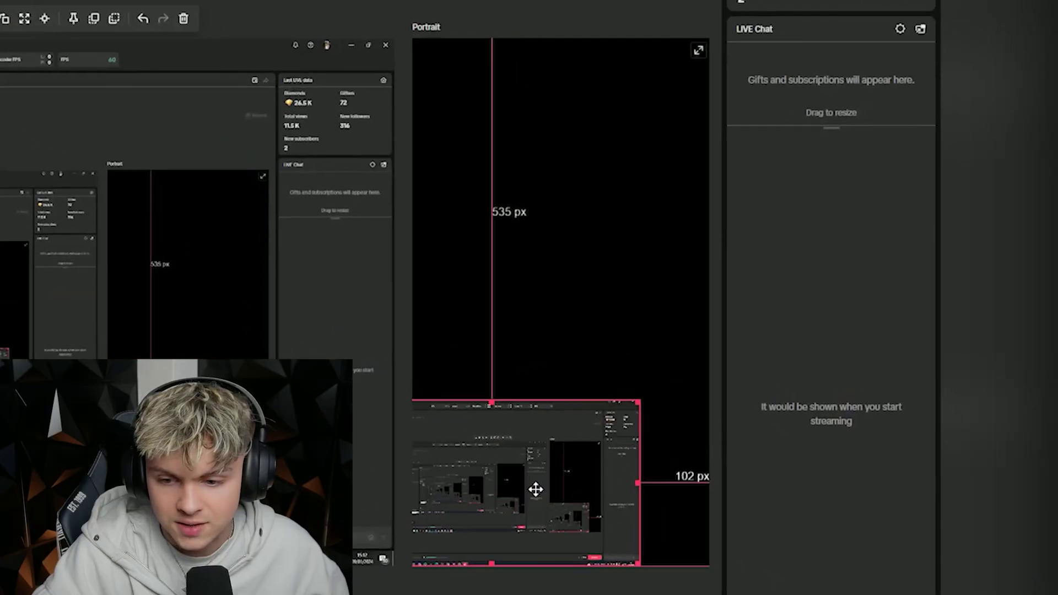
pyautogui.moveTo(535, 488); pyautogui.dragTo(508, 481)
pyautogui.moveTo(609, 397); pyautogui.dragTo(747, 285)
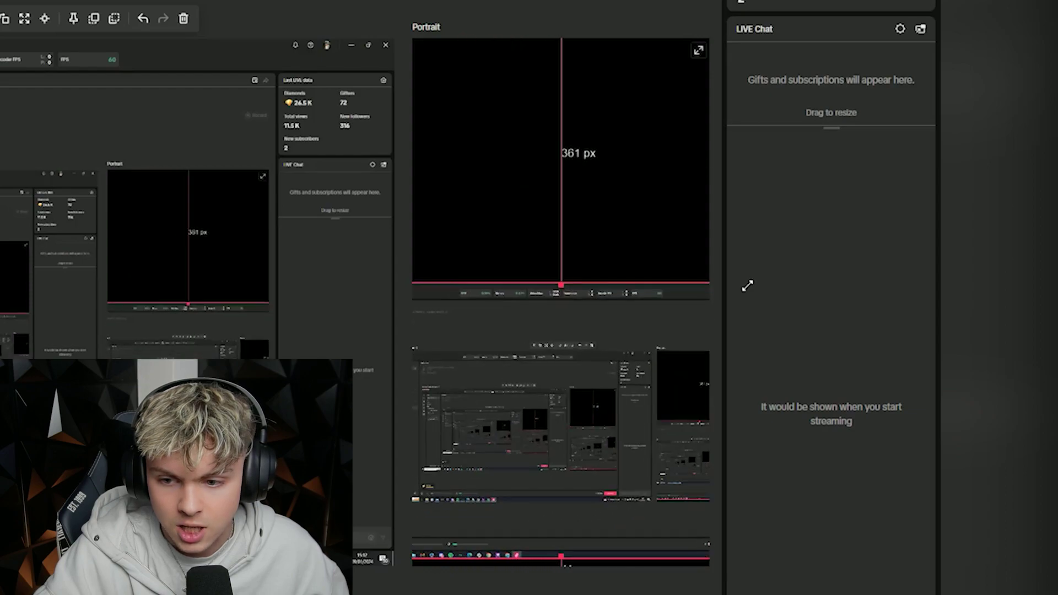
pyautogui.moveTo(596, 416)
pyautogui.mouseDown()
pyautogui.moveTo(616, 389)
pyautogui.moveTo(606, 386)
pyautogui.moveTo(608, 400)
pyautogui.mouseUp()
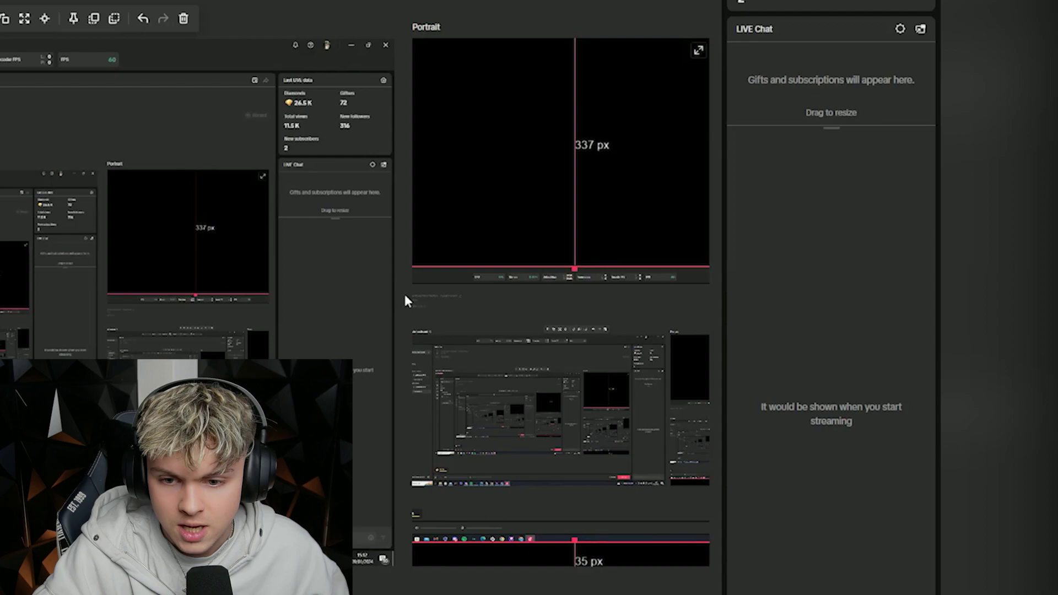
pyautogui.moveTo(522, 319); pyautogui.dragTo(513, 315)
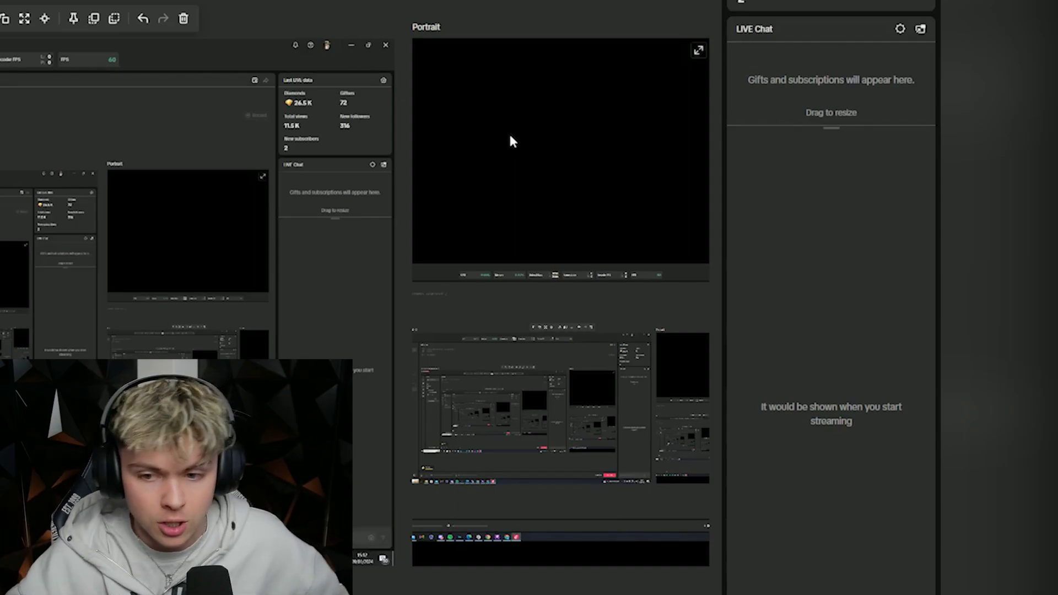
# Add a camera source to the landscape scene, synced to the portrait scene, choosing the camera device and reviewing its general settings
pyautogui.click(1, 133)
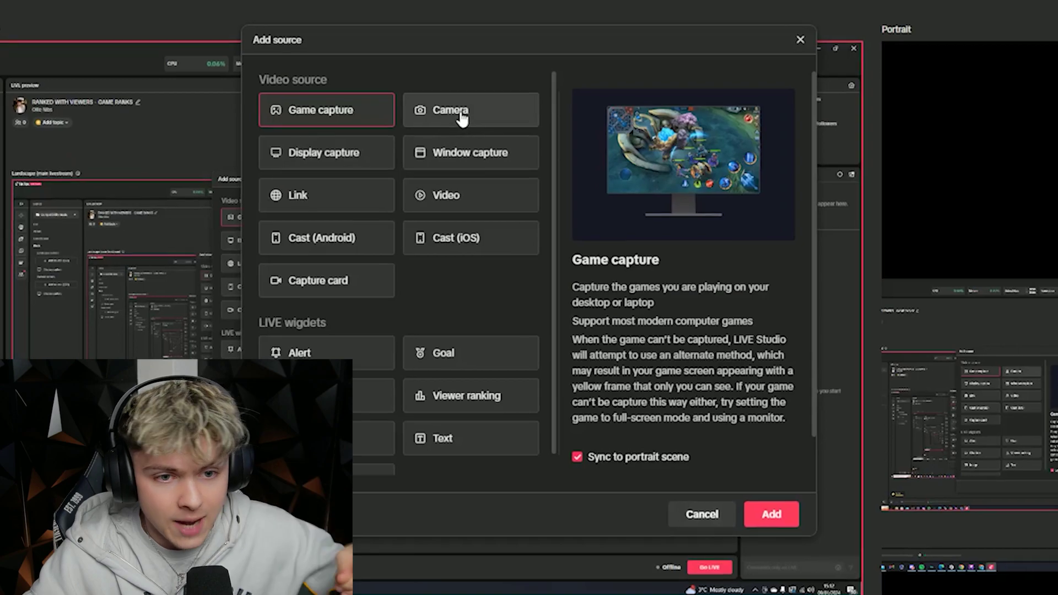
pyautogui.click(469, 140)
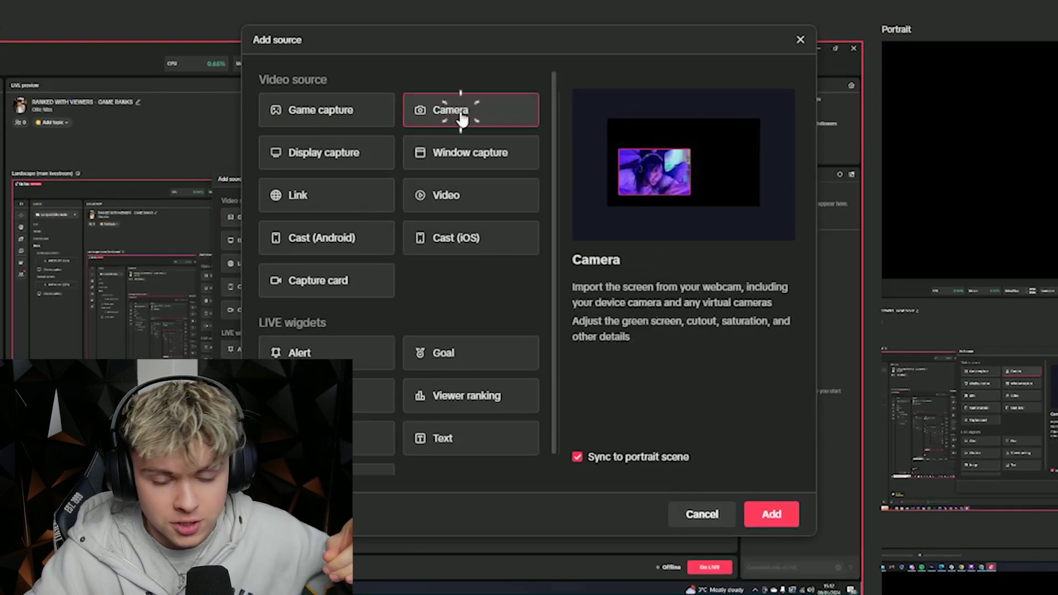
pyautogui.click(740, 486)
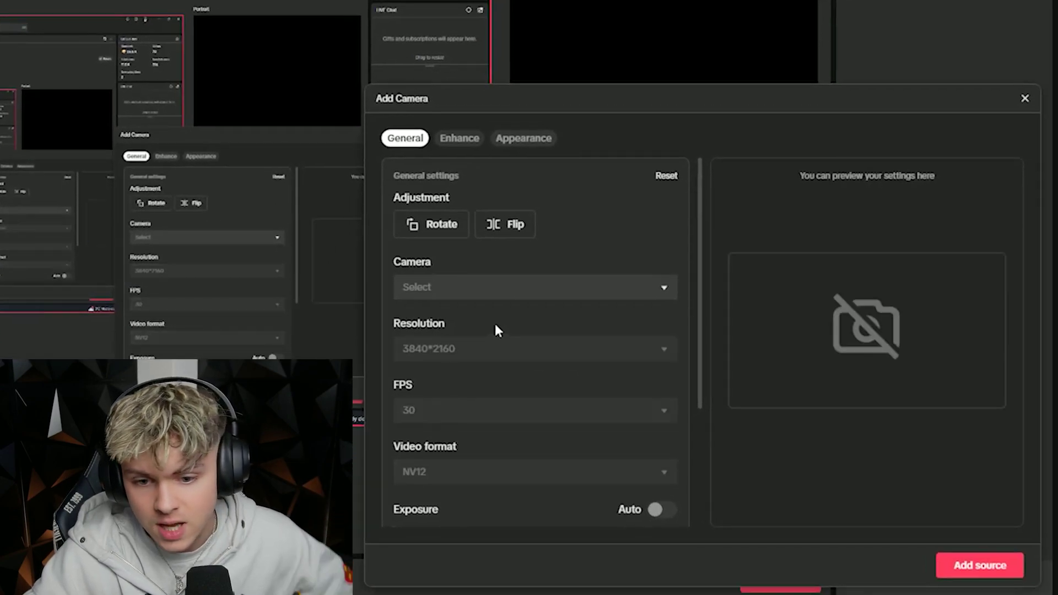
pyautogui.click(512, 291)
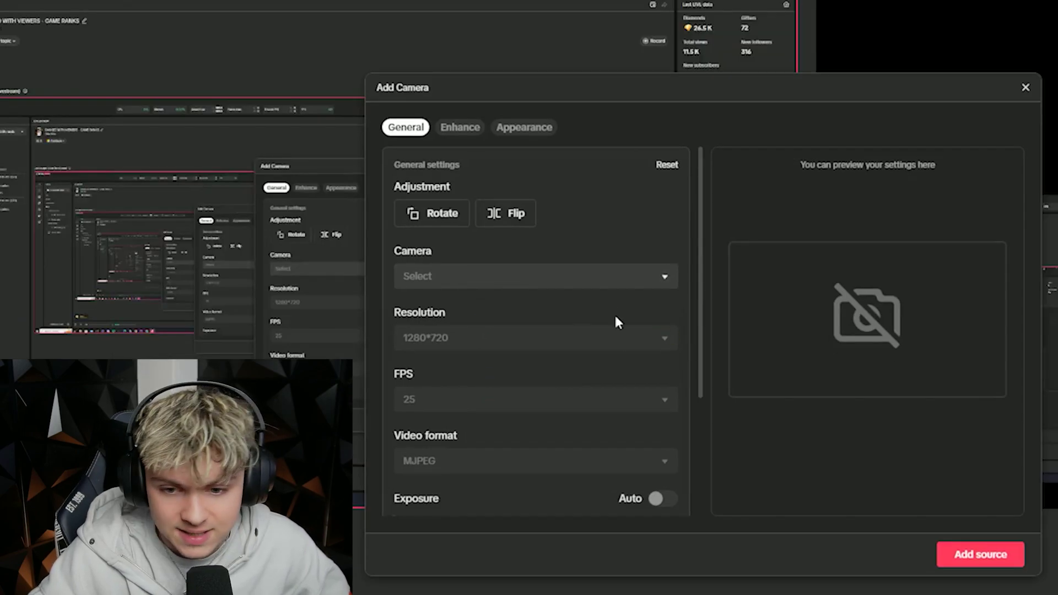
pyautogui.scroll(-3, 551, 441)
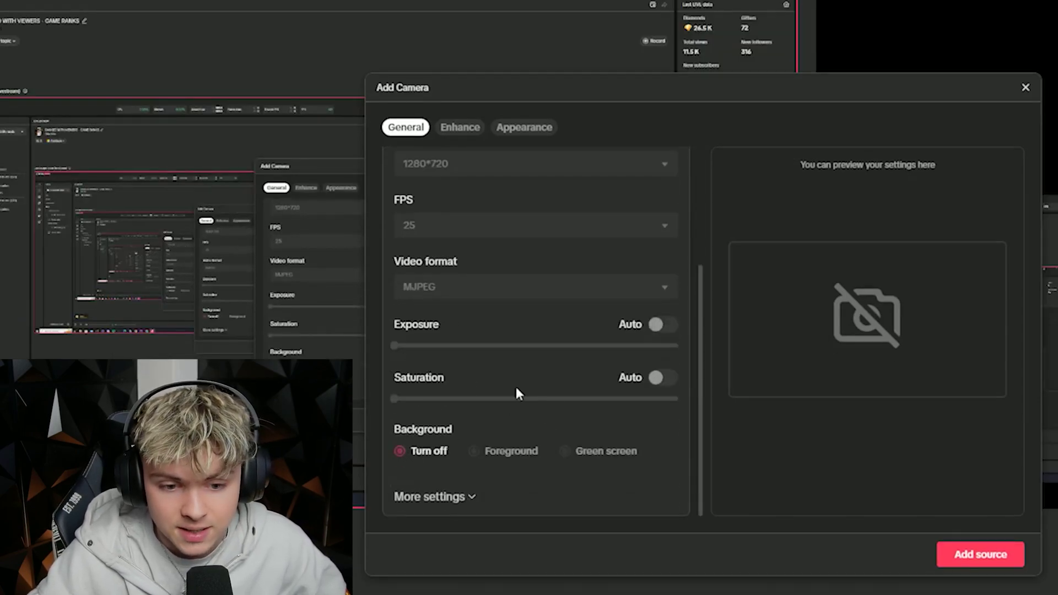
pyautogui.scroll(1, 417, 329)
pyautogui.scroll(-1, 441, 415)
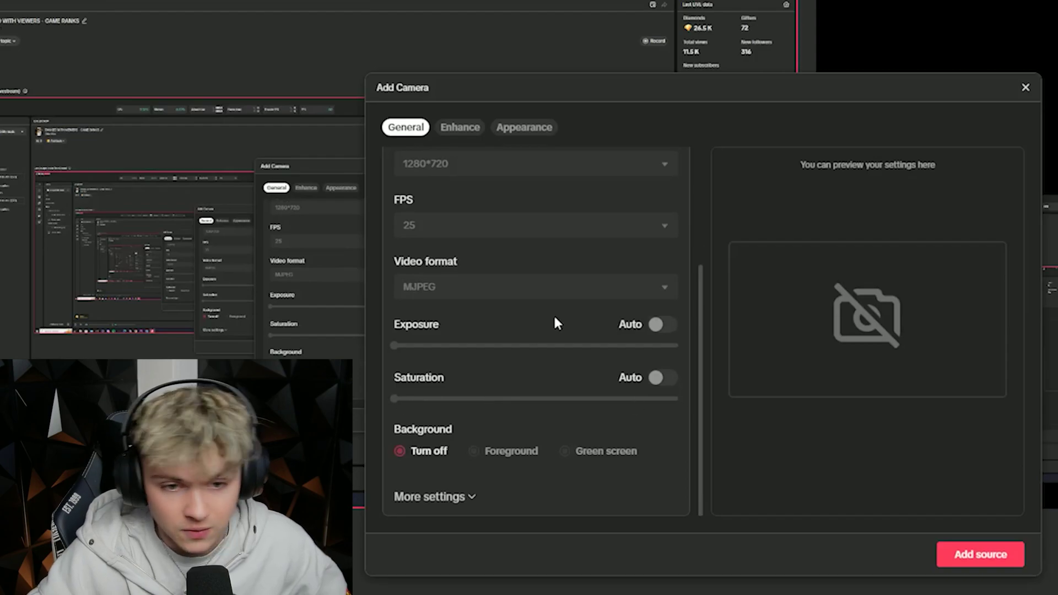
pyautogui.scroll(1, 482, 280)
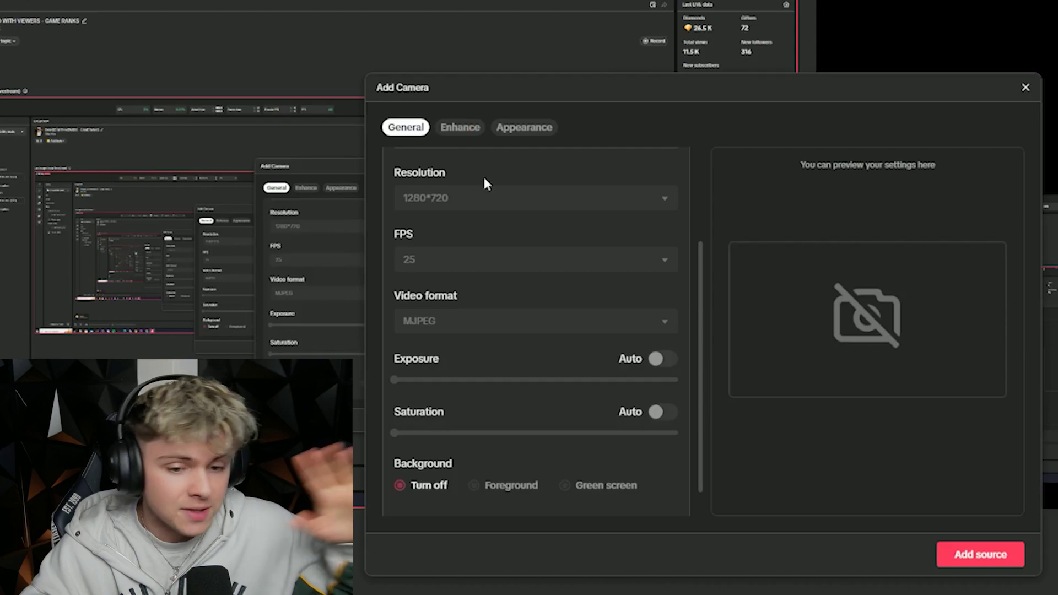
pyautogui.scroll(-1, 568, 458)
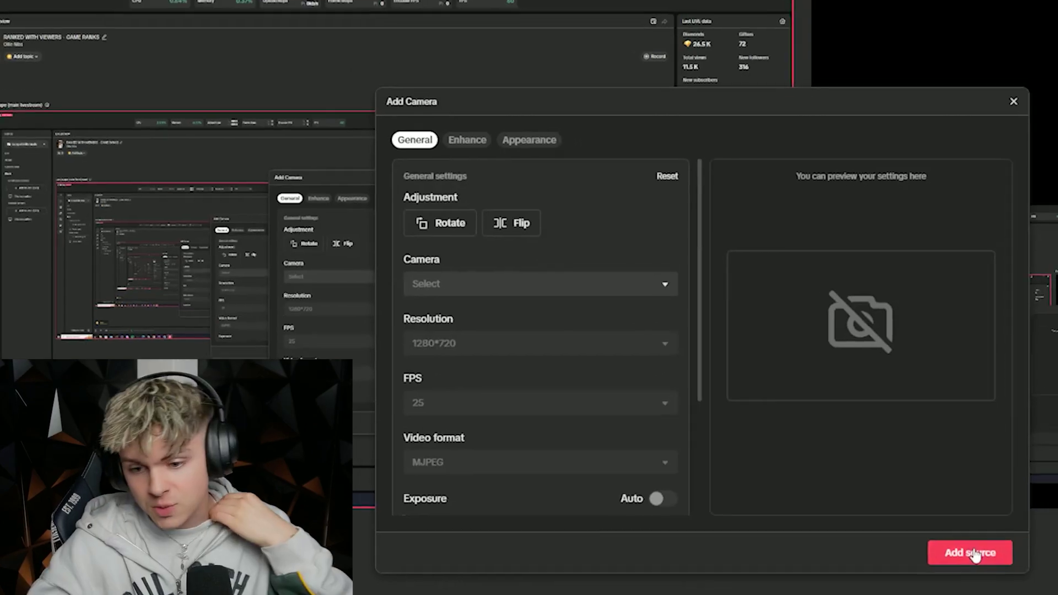
pyautogui.click(980, 555)
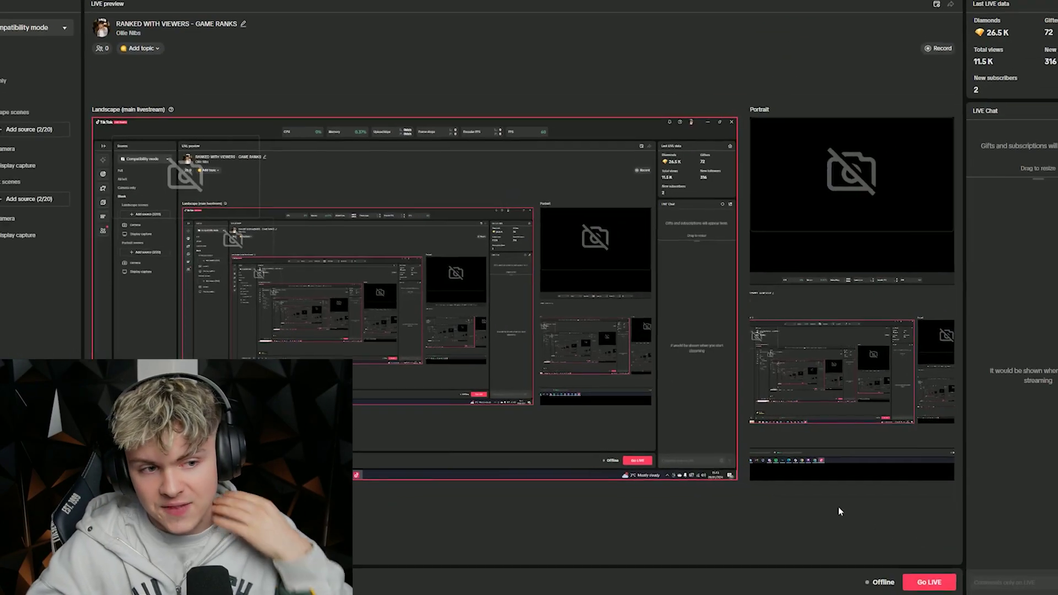
# Position the camera directly above the display capture in the portrait scene, and about 44 px from the upper edge in the landscape scene
pyautogui.click(222, 223)
pyautogui.click(903, 234)
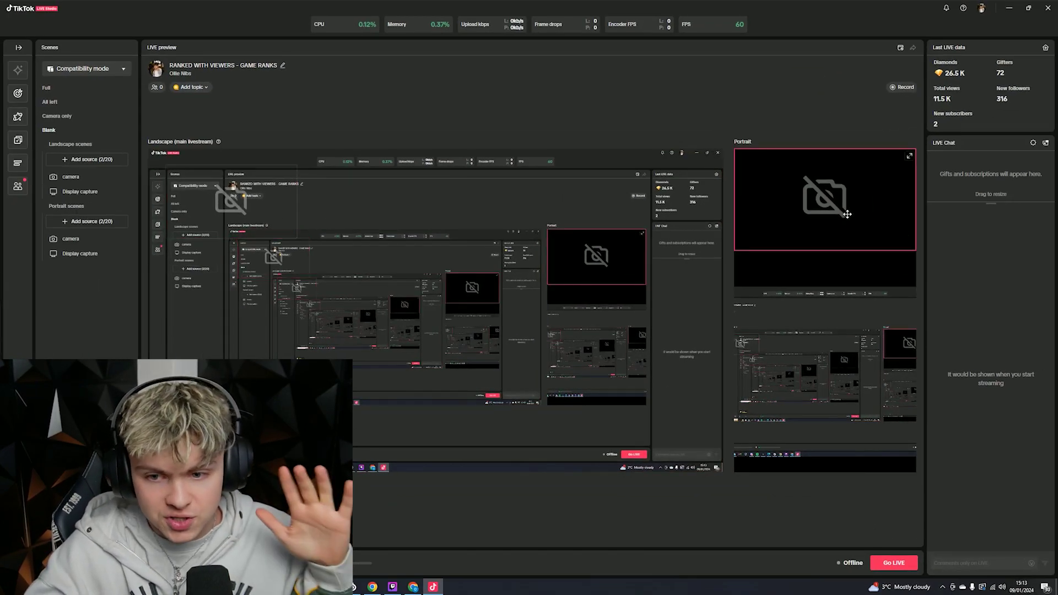
pyautogui.moveTo(841, 212); pyautogui.dragTo(840, 222)
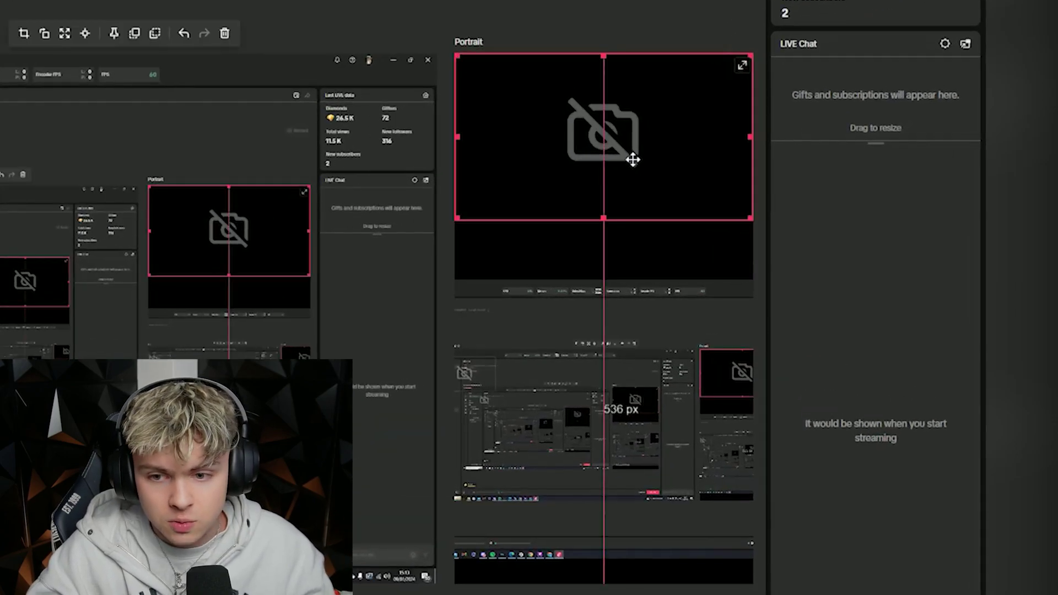
pyautogui.moveTo(629, 173); pyautogui.dragTo(628, 207)
pyautogui.click(644, 562)
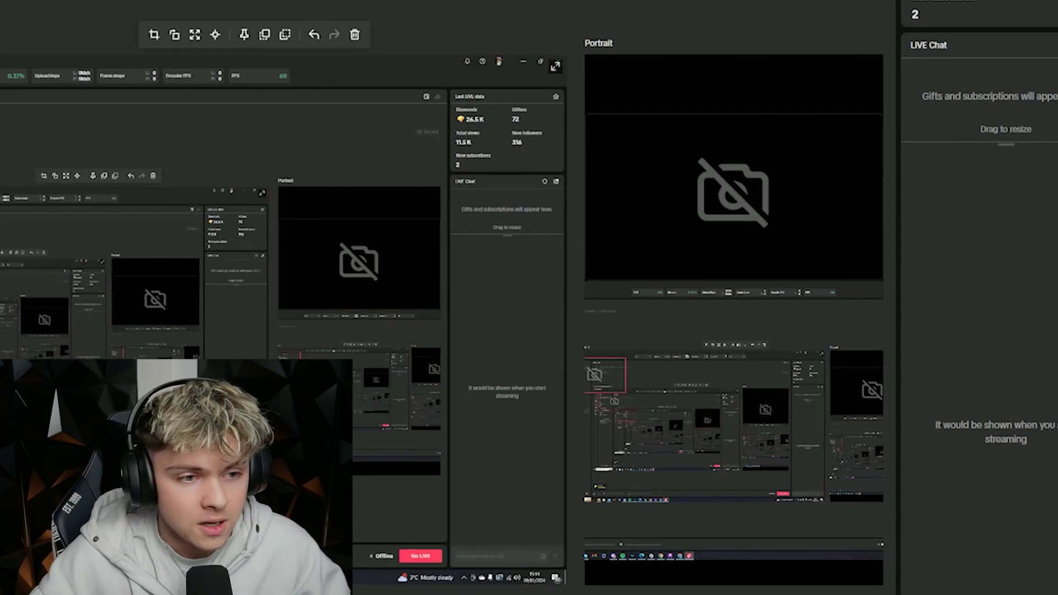
pyautogui.click(216, 115)
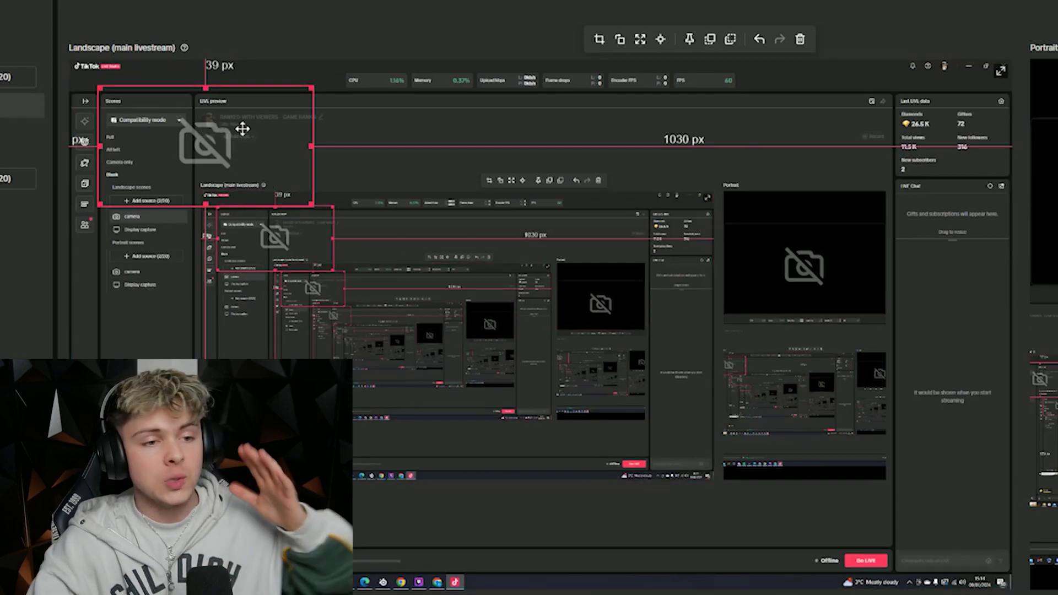
pyautogui.moveTo(242, 129)
pyautogui.mouseDown()
pyautogui.moveTo(245, 137)
pyautogui.moveTo(925, 140)
pyautogui.moveTo(212, 136)
pyautogui.moveTo(654, 325)
pyautogui.moveTo(613, 311)
pyautogui.moveTo(462, 363)
pyautogui.moveTo(229, 161)
pyautogui.moveTo(226, 135)
pyautogui.mouseUp()
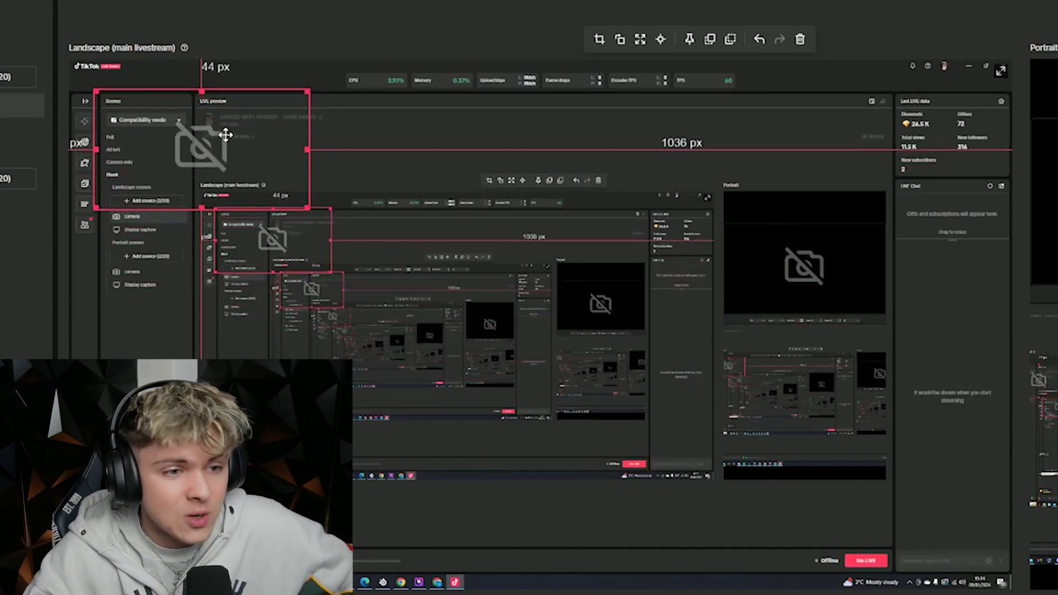
# Choose an Alert widget as a new source, synced to the portrait scene, and open its configuration
pyautogui.click(398, 29)
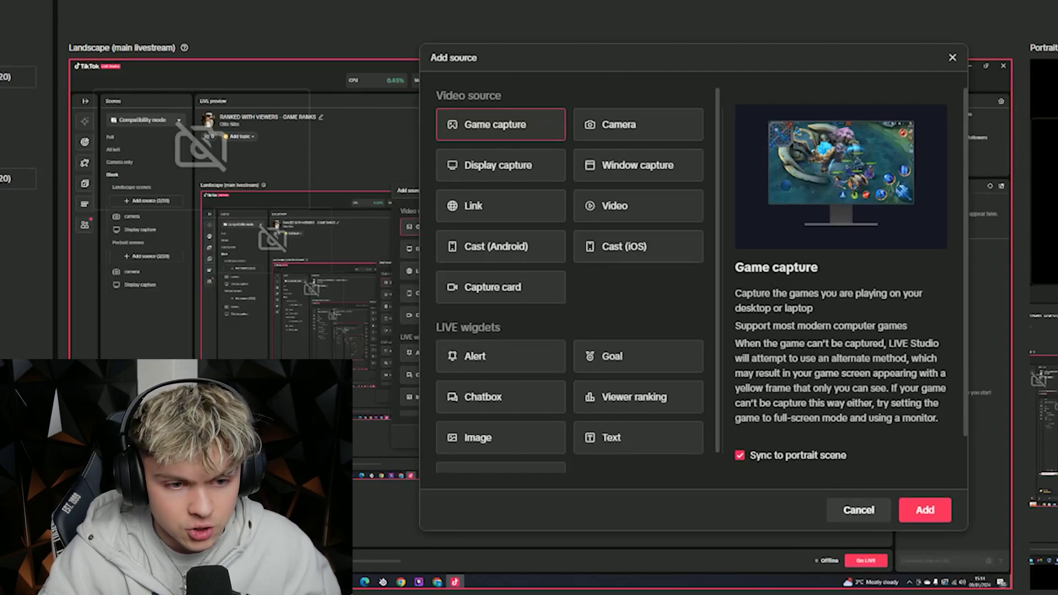
pyautogui.moveTo(437, 327); pyautogui.dragTo(510, 351)
pyautogui.click(508, 332)
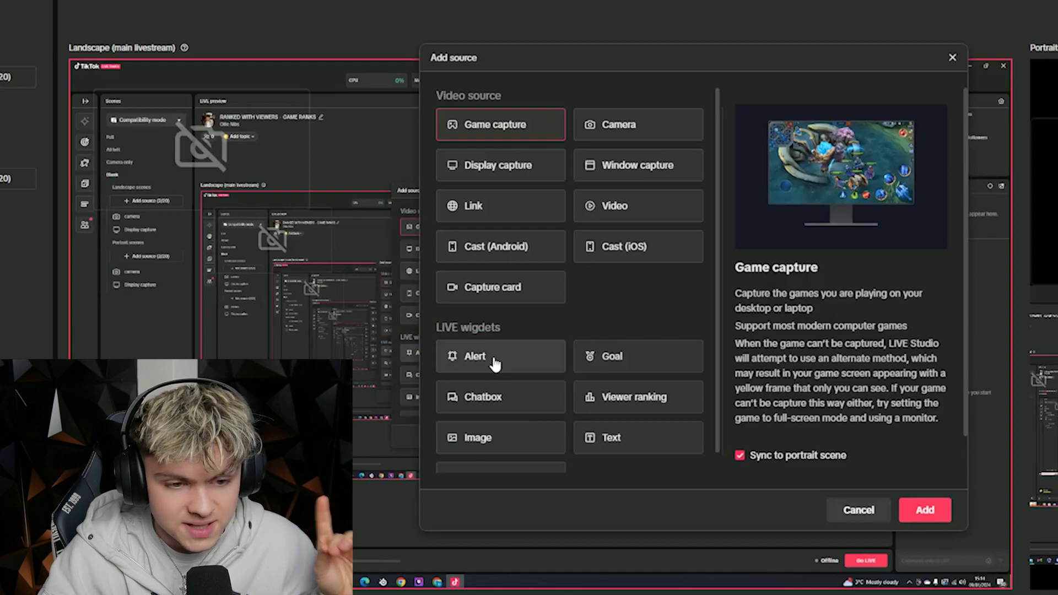
pyautogui.click(494, 361)
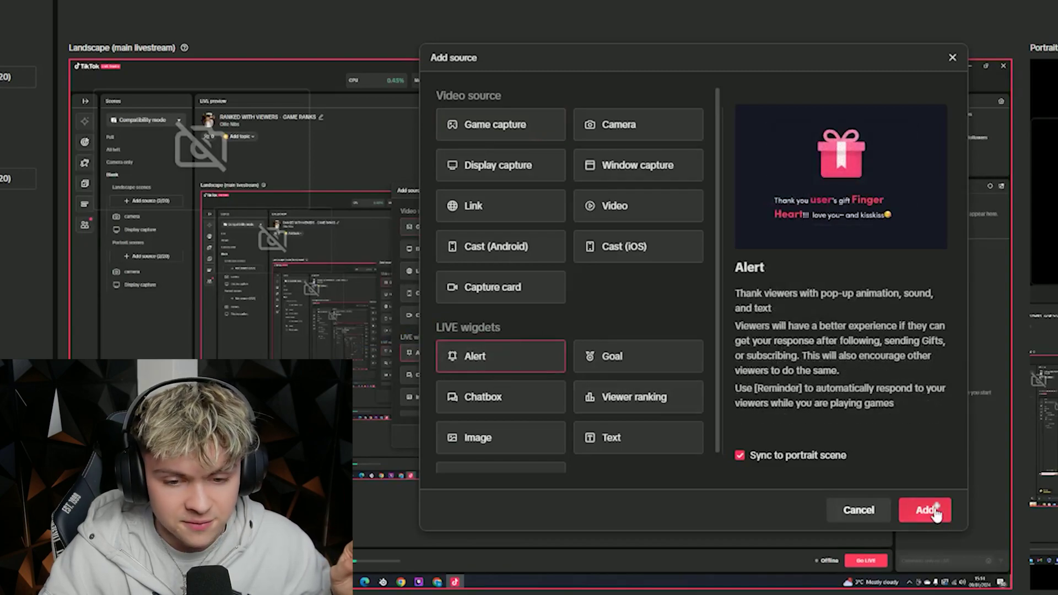
pyautogui.click(933, 508)
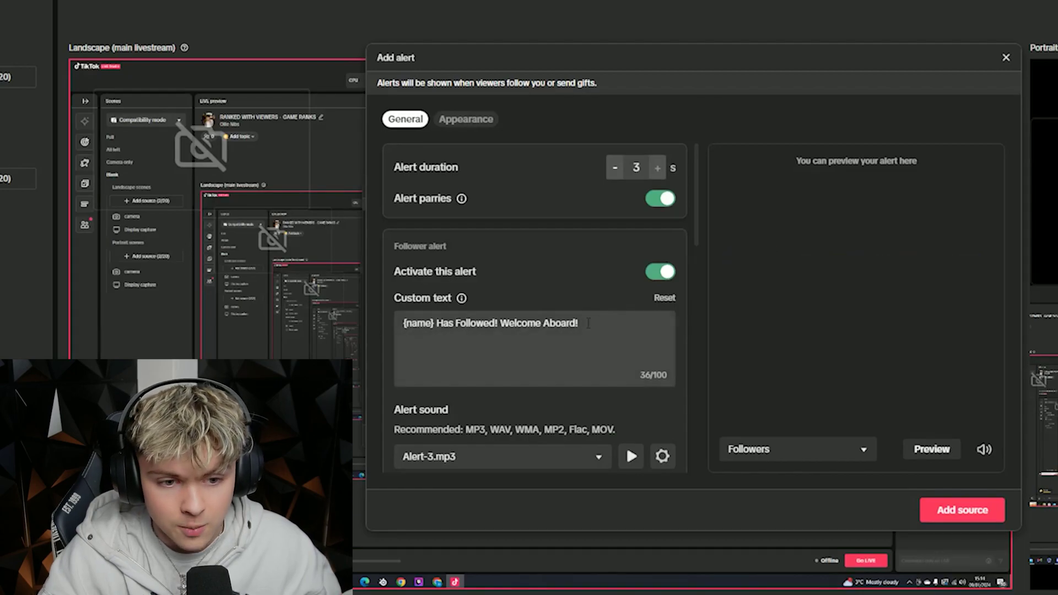
# Review the follower, gift and subscription alert settings, including the subscription alert's custom text
pyautogui.scroll(-6, 587, 308)
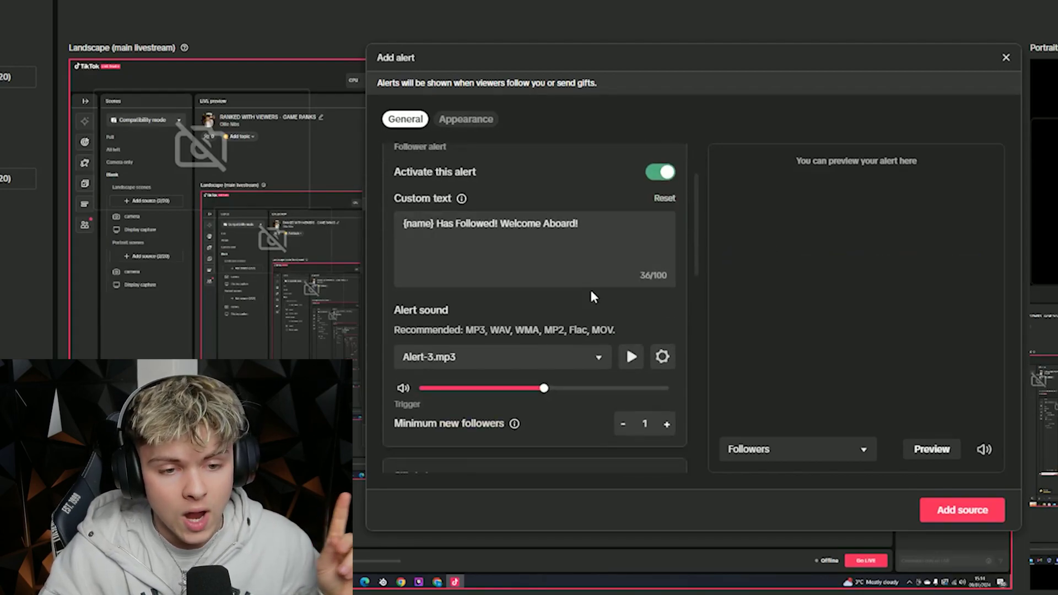
pyautogui.scroll(-5, 538, 276)
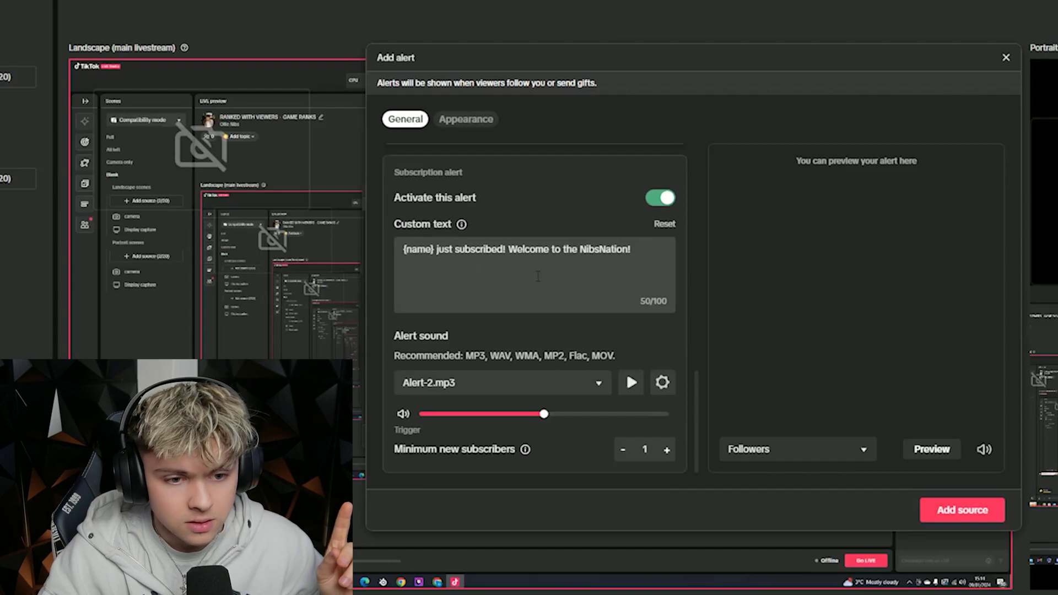
pyautogui.scroll(2, 553, 300)
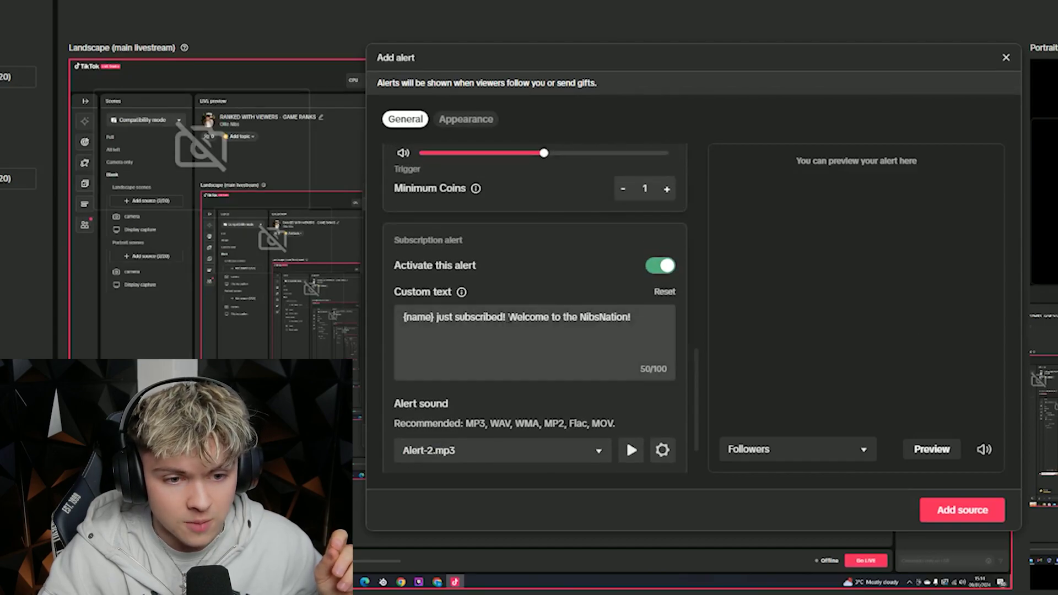
pyautogui.moveTo(506, 317); pyautogui.dragTo(631, 335)
pyautogui.click(631, 335)
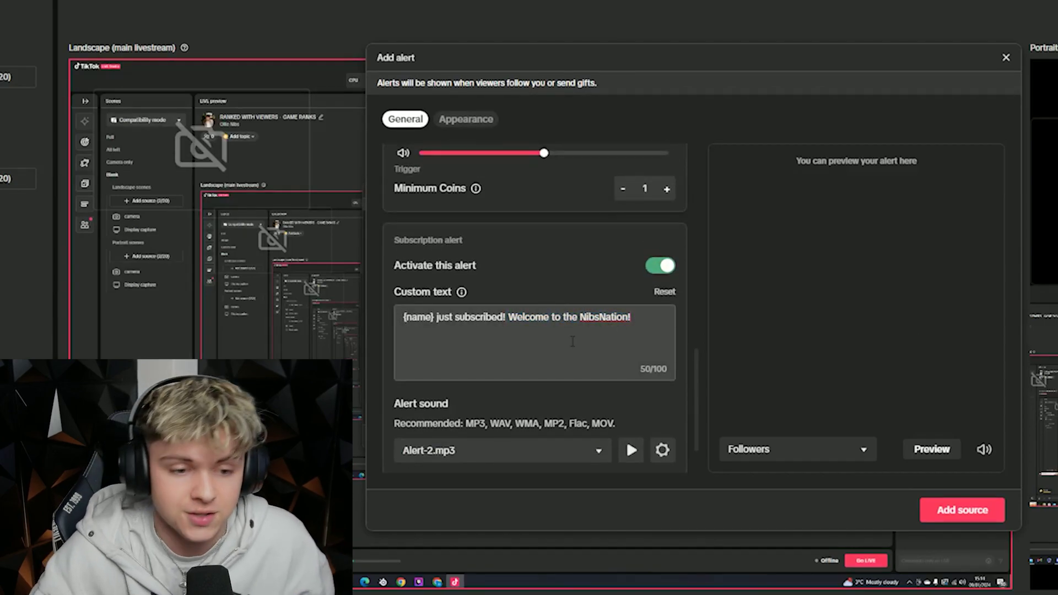
# Play the follower and gift alert sounds, and check the sound settings of the subscription alert
pyautogui.scroll(10, 634, 372)
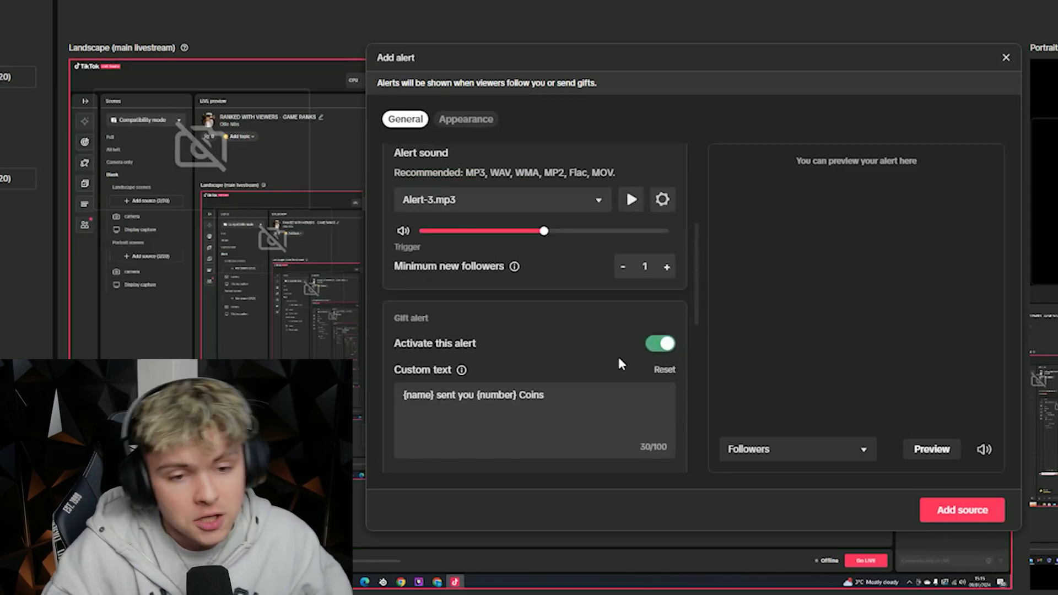
pyautogui.click(632, 199)
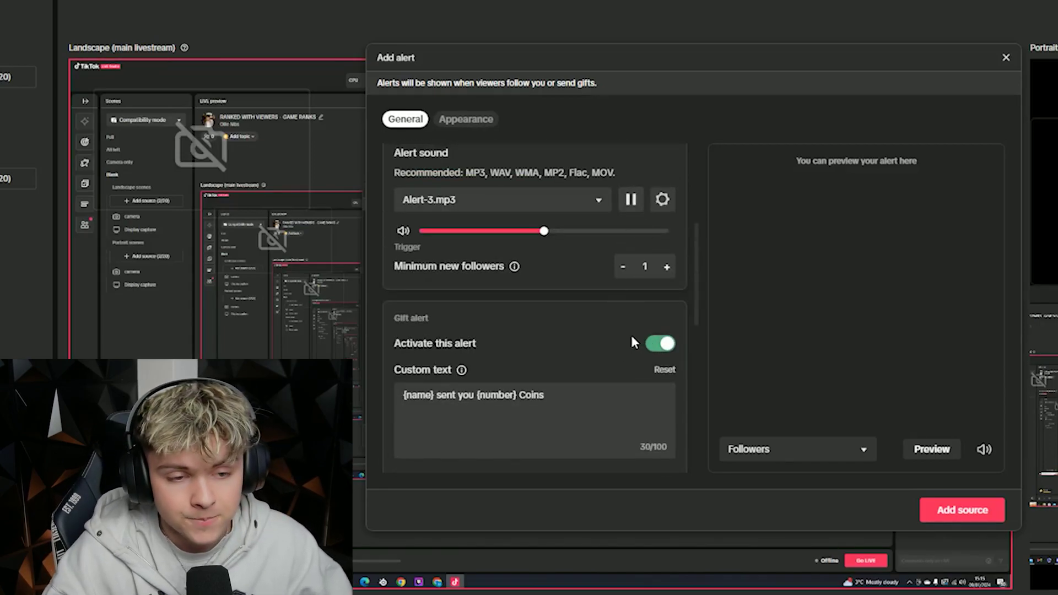
pyautogui.scroll(-5, 630, 332)
pyautogui.click(631, 257)
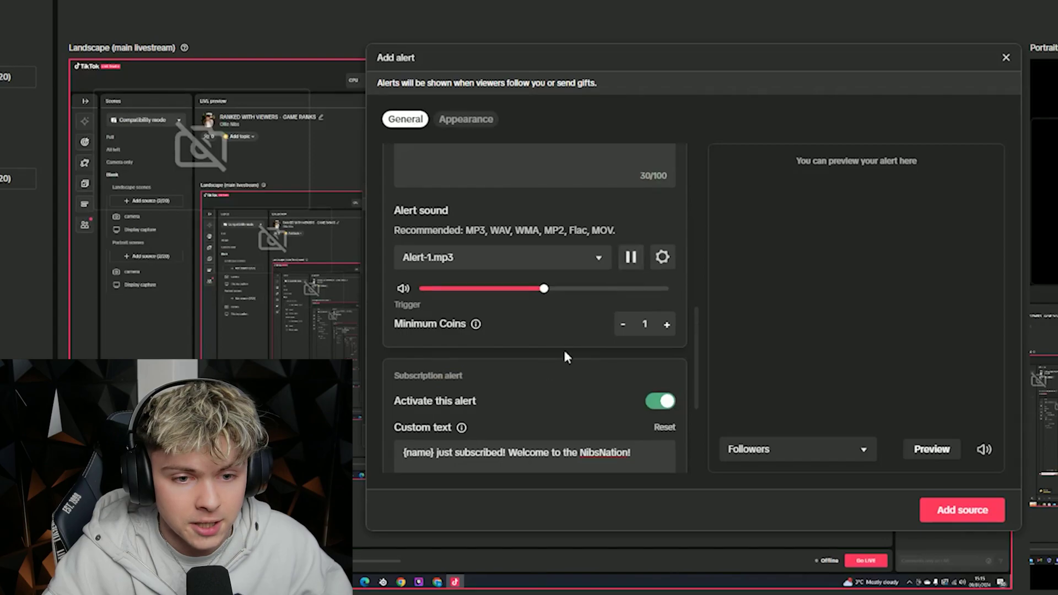
pyautogui.scroll(-4, 631, 393)
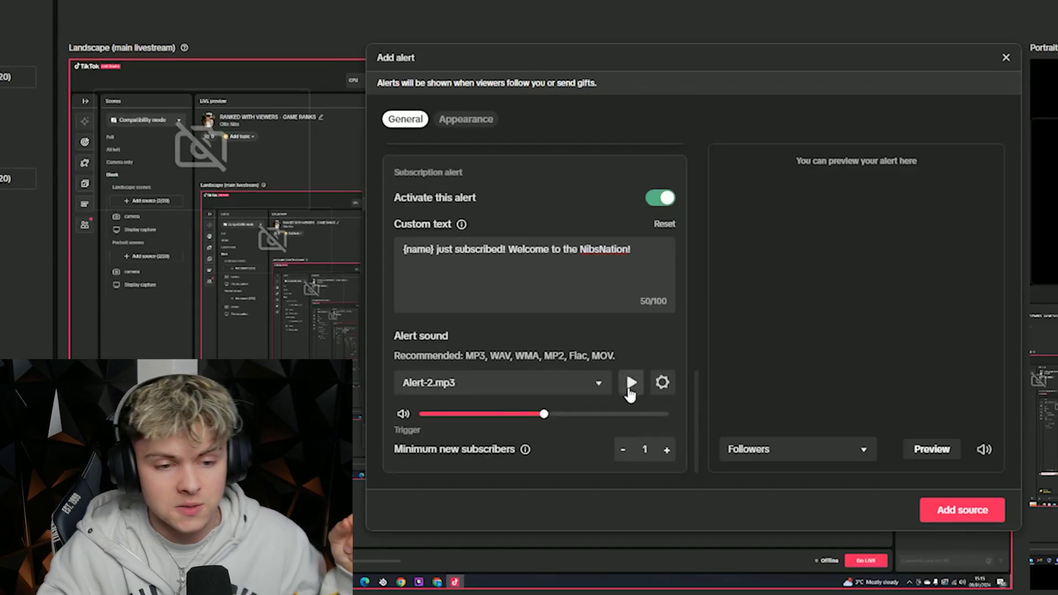
pyautogui.click(546, 387)
pyautogui.click(650, 369)
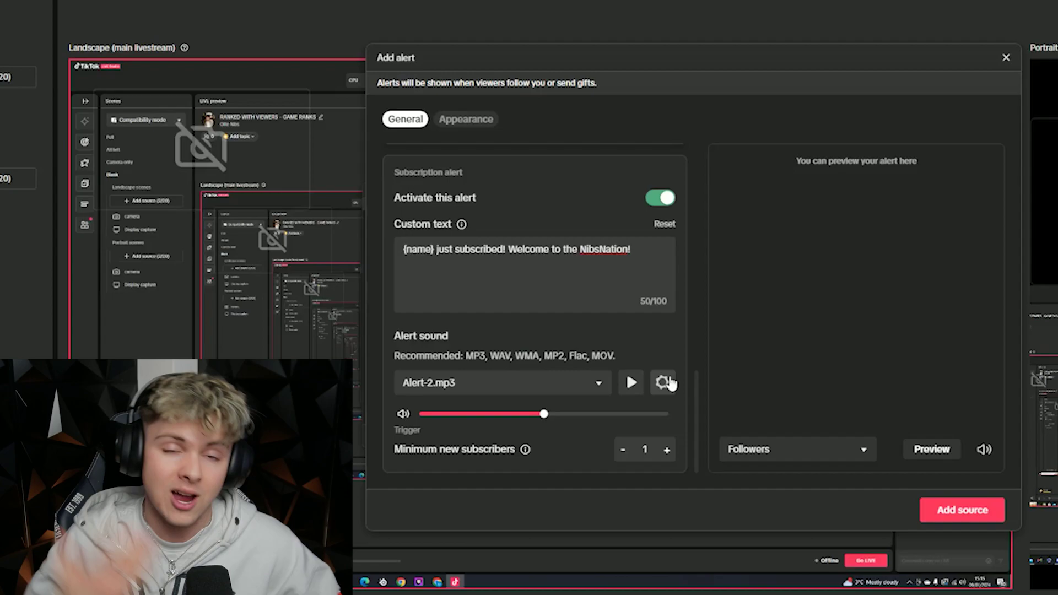
pyautogui.scroll(5, 606, 309)
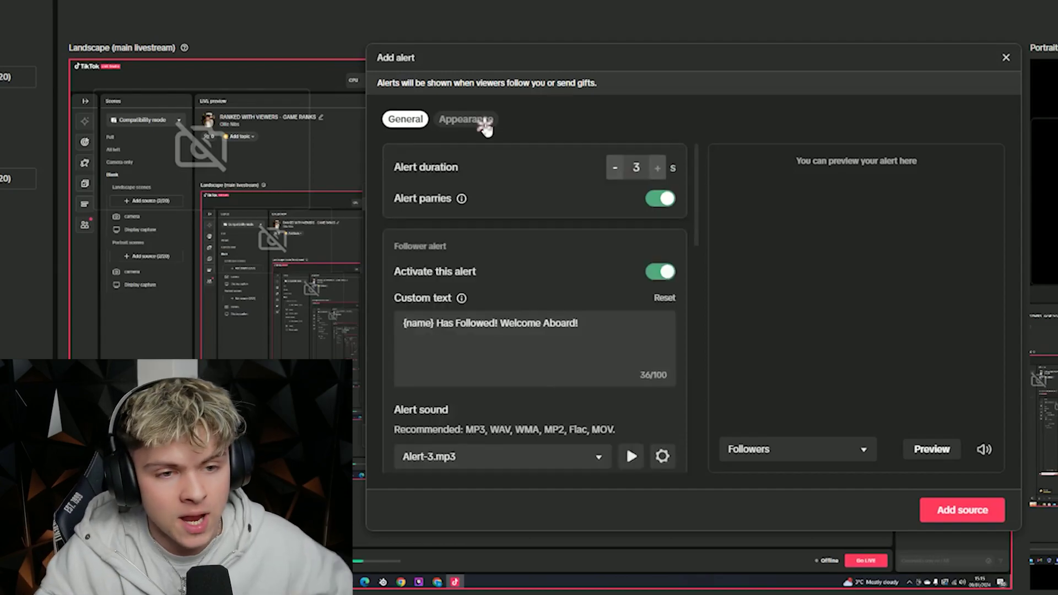
# Apply the NeonLight theme to the alert, preview the Followers alert, and add it as a source
pyautogui.click(483, 121)
pyautogui.scroll(-2, 532, 231)
pyautogui.scroll(-2, 521, 225)
pyautogui.scroll(4, 521, 227)
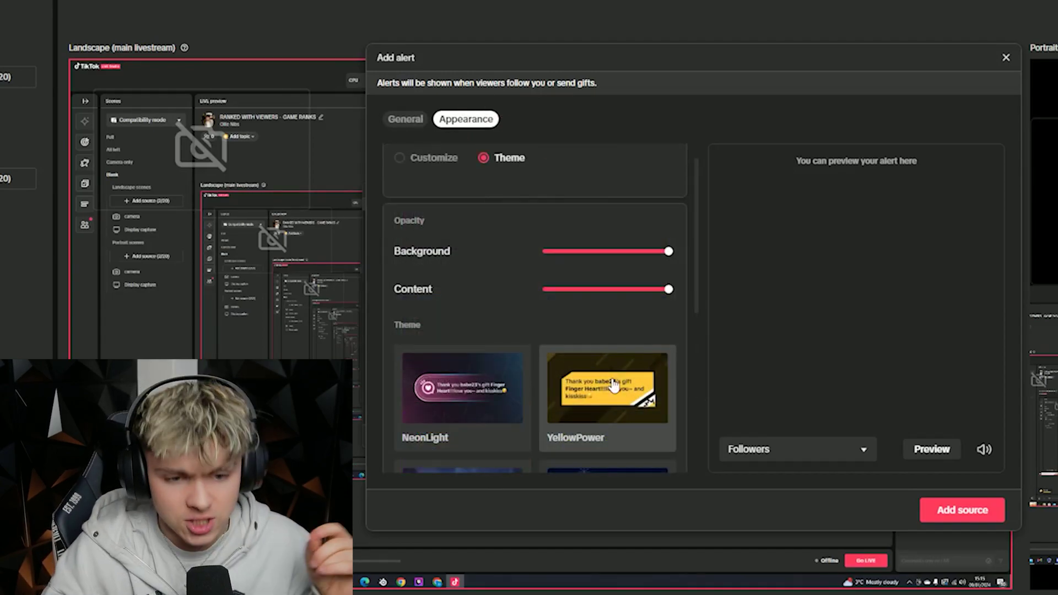
pyautogui.scroll(-1, 611, 403)
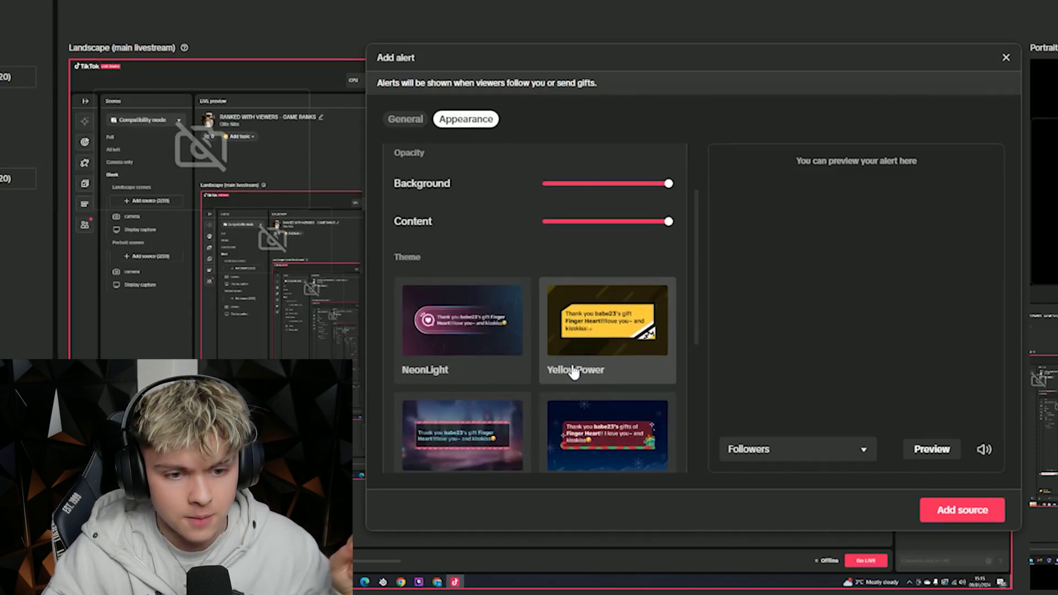
pyautogui.click(518, 337)
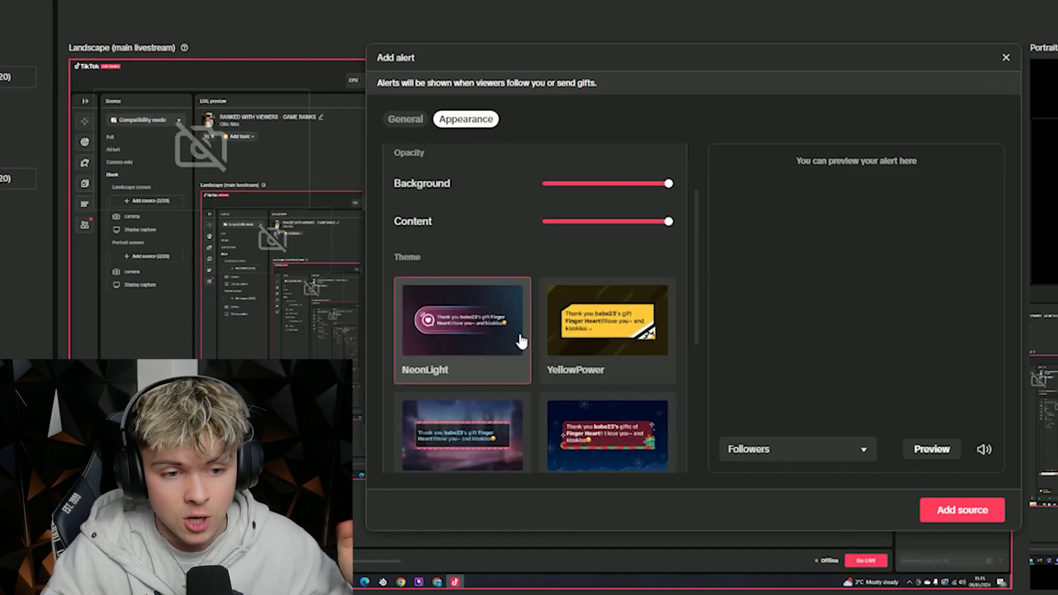
pyautogui.click(925, 451)
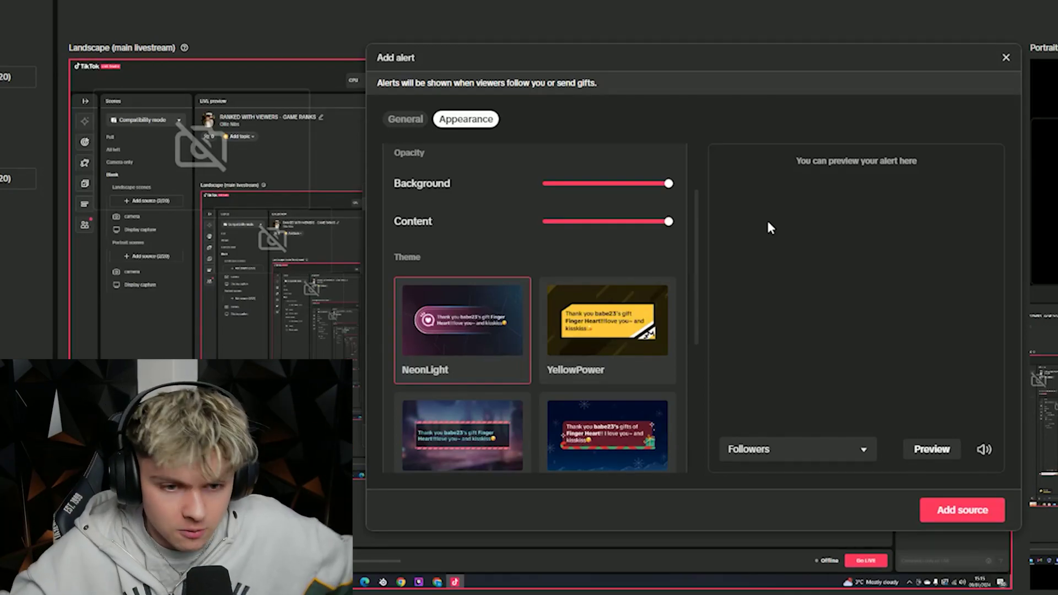
pyautogui.click(965, 513)
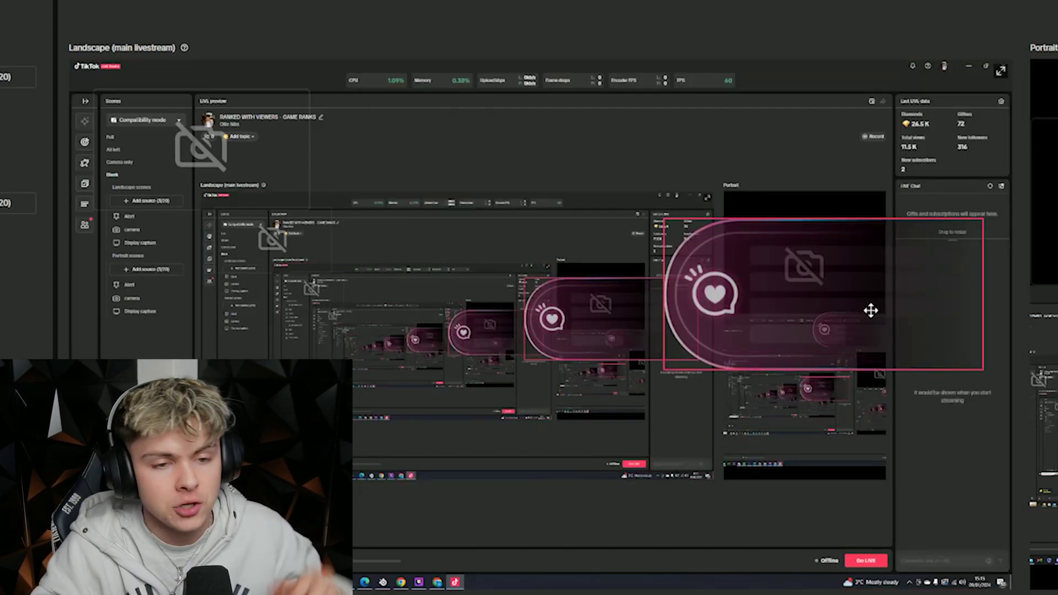
# Centre the alert in the landscape scene, and place it centred directly below the camera in the portrait scene, 121 px from each side
pyautogui.moveTo(870, 310); pyautogui.dragTo(590, 339)
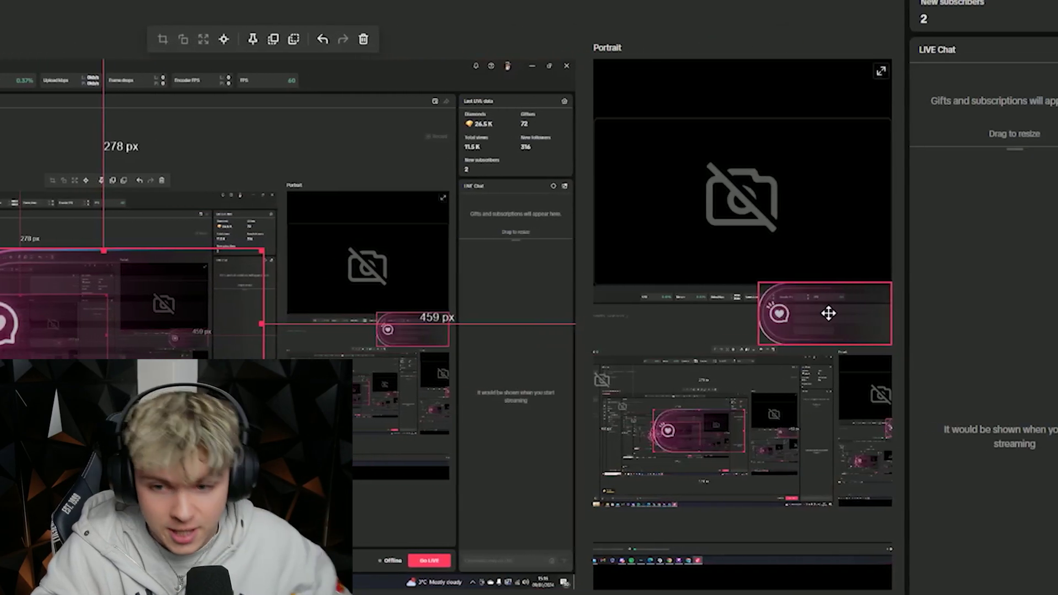
pyautogui.moveTo(1057, 309); pyautogui.dragTo(1057, 310)
pyautogui.moveTo(689, 310); pyautogui.dragTo(693, 311)
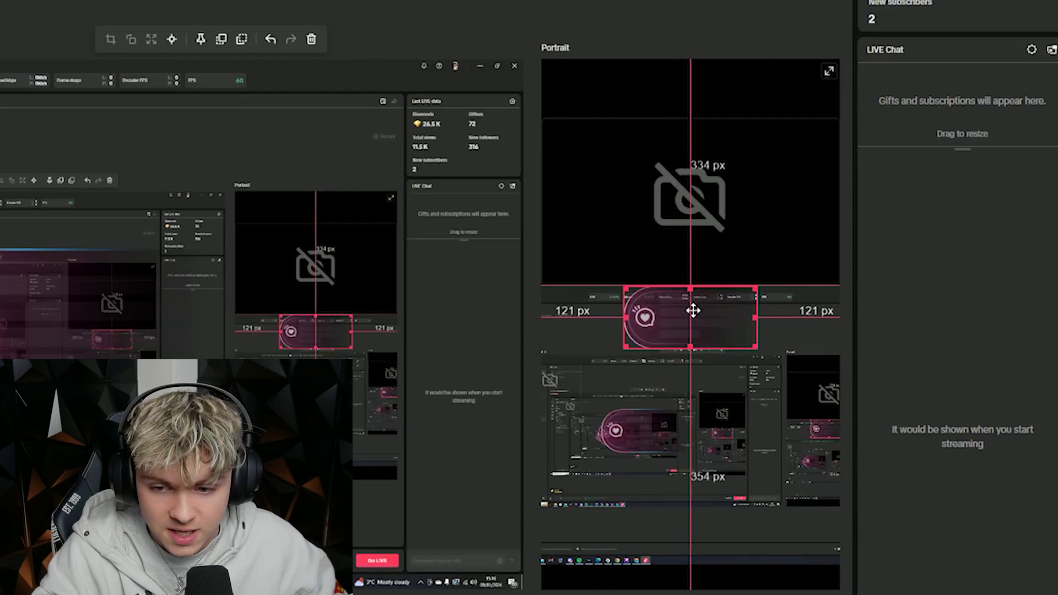
# Shrink the alert in the landscape scene and move it to the upper middle of the canvas
pyautogui.click(71, 316)
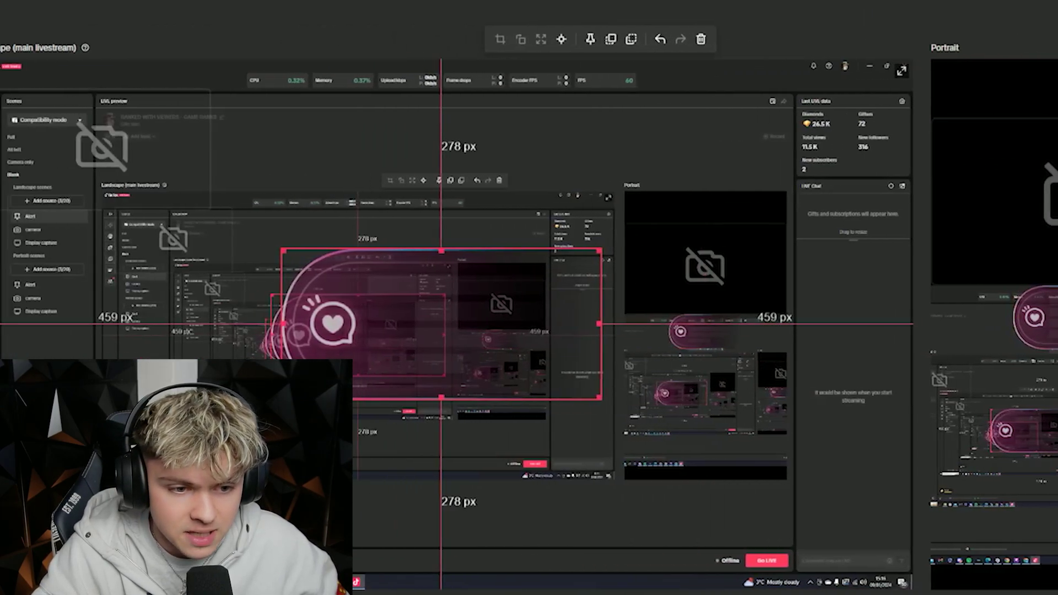
pyautogui.moveTo(281, 397); pyautogui.dragTo(401, 348)
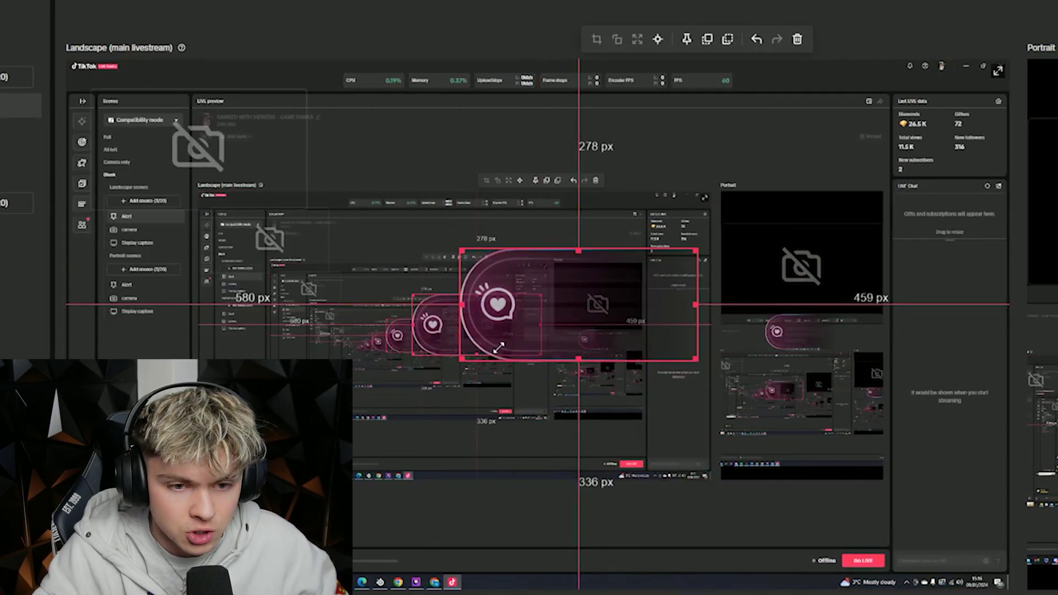
pyautogui.moveTo(604, 316); pyautogui.dragTo(567, 193)
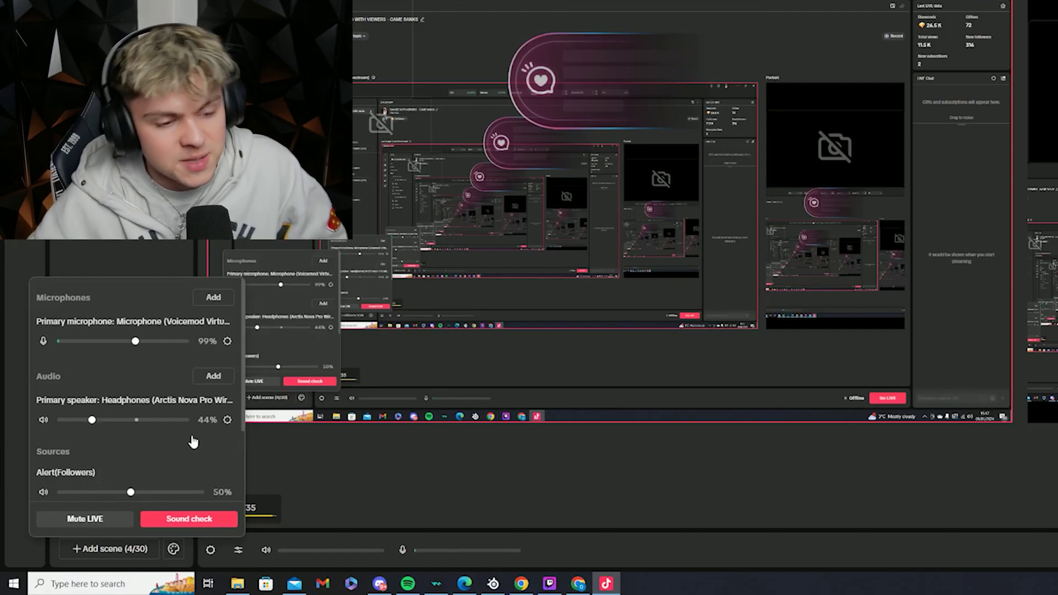
# Review the microphone, speaker and alert source volumes in the audio mixer
pyautogui.scroll(-2, 193, 441)
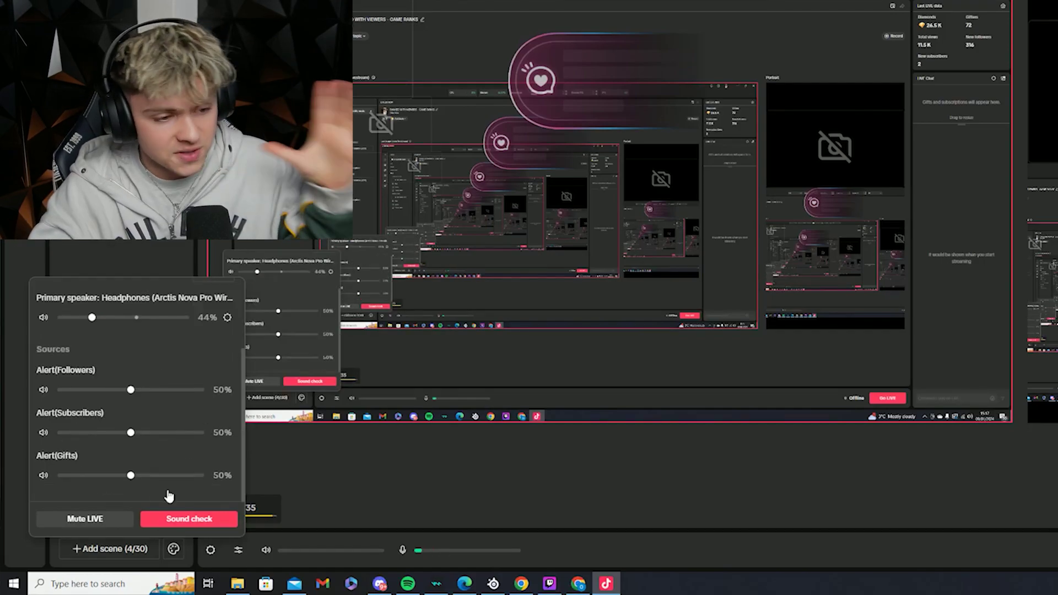
pyautogui.scroll(2, 148, 441)
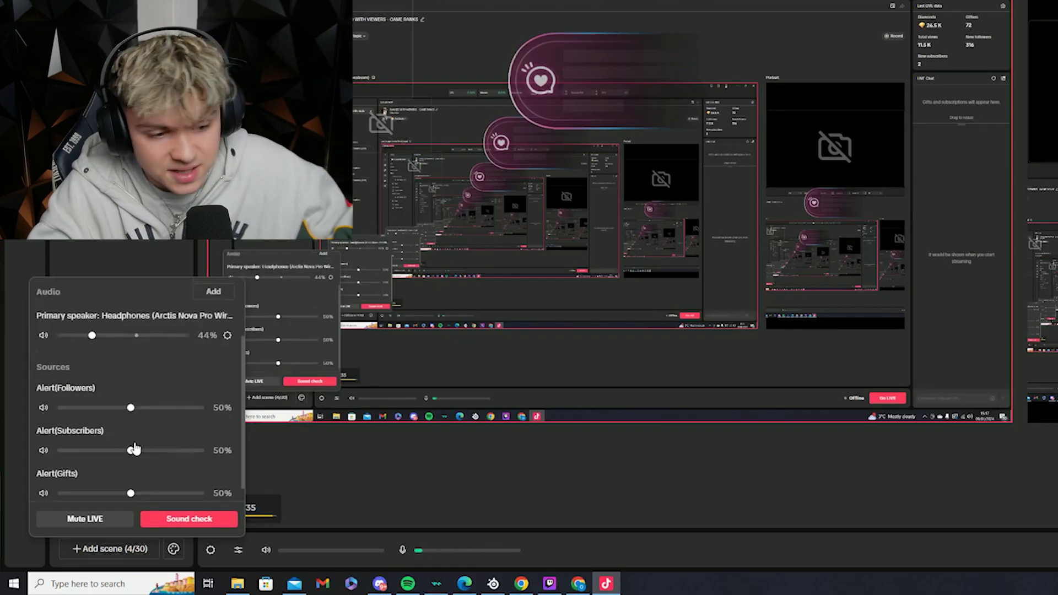
pyautogui.click(167, 515)
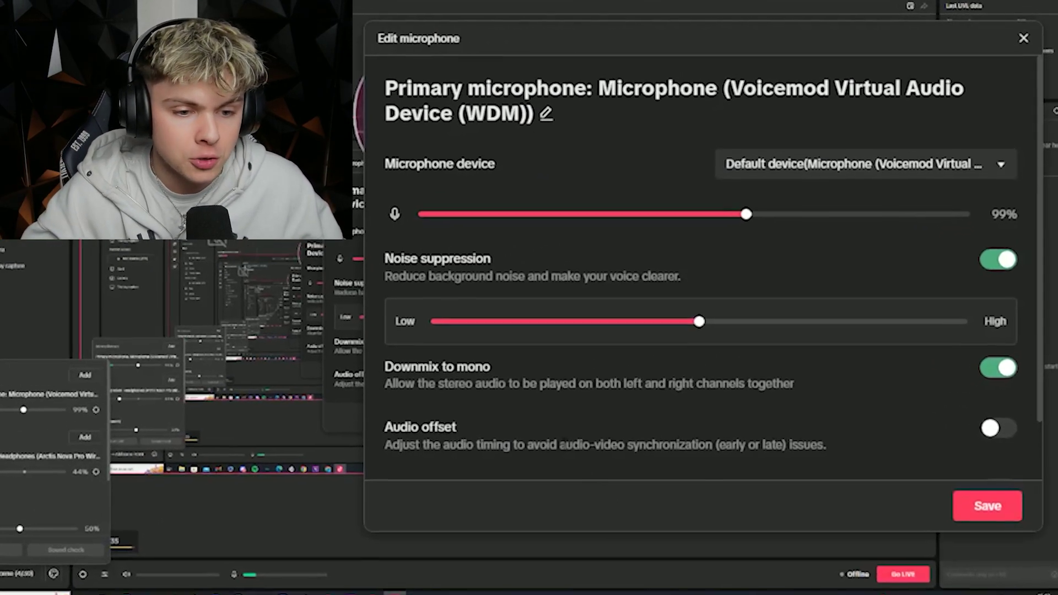
# Review the primary microphone's Downmix to mono option, save the microphone settings with it enabled, and start a sound check
pyautogui.moveTo(387, 366); pyautogui.dragTo(512, 373)
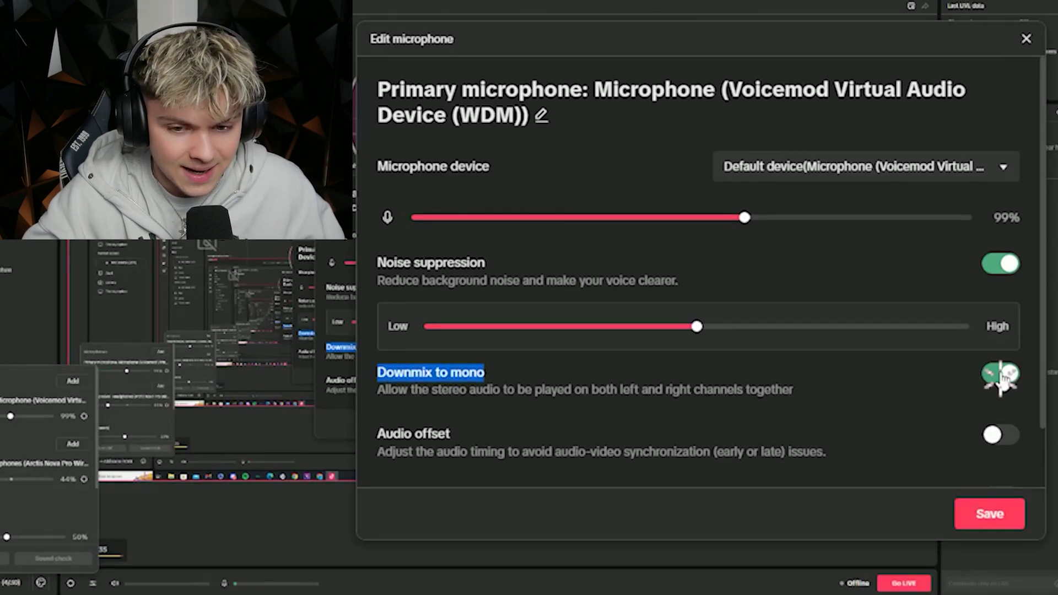
pyautogui.click(918, 386)
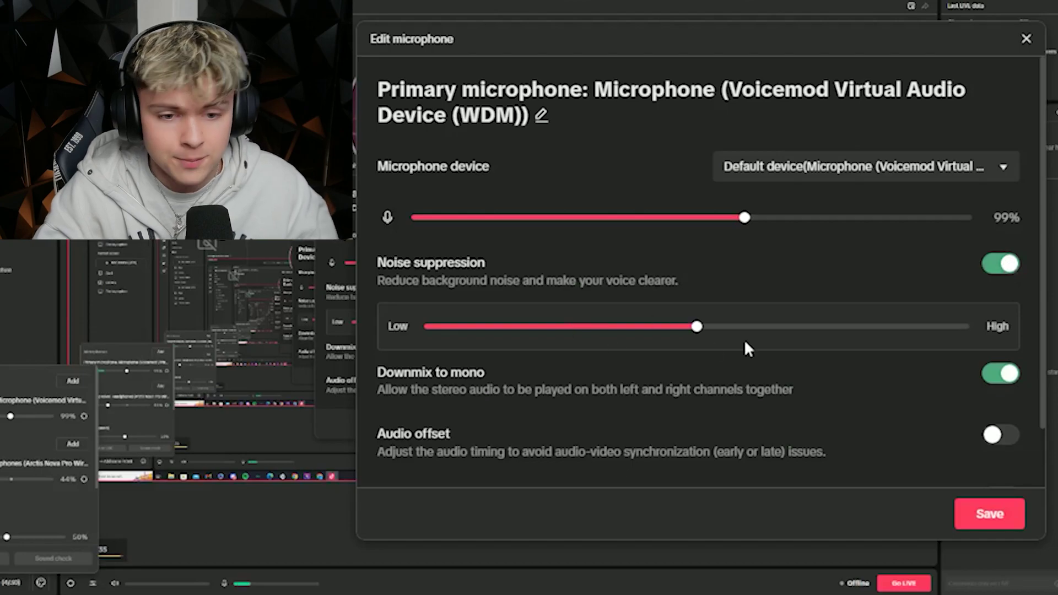
pyautogui.click(1000, 512)
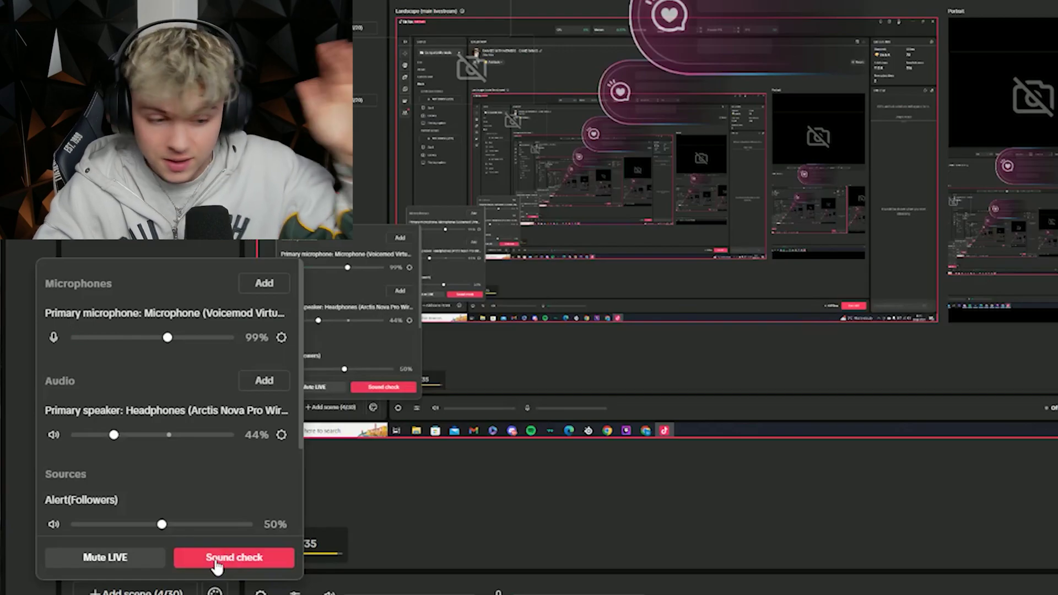
pyautogui.click(230, 559)
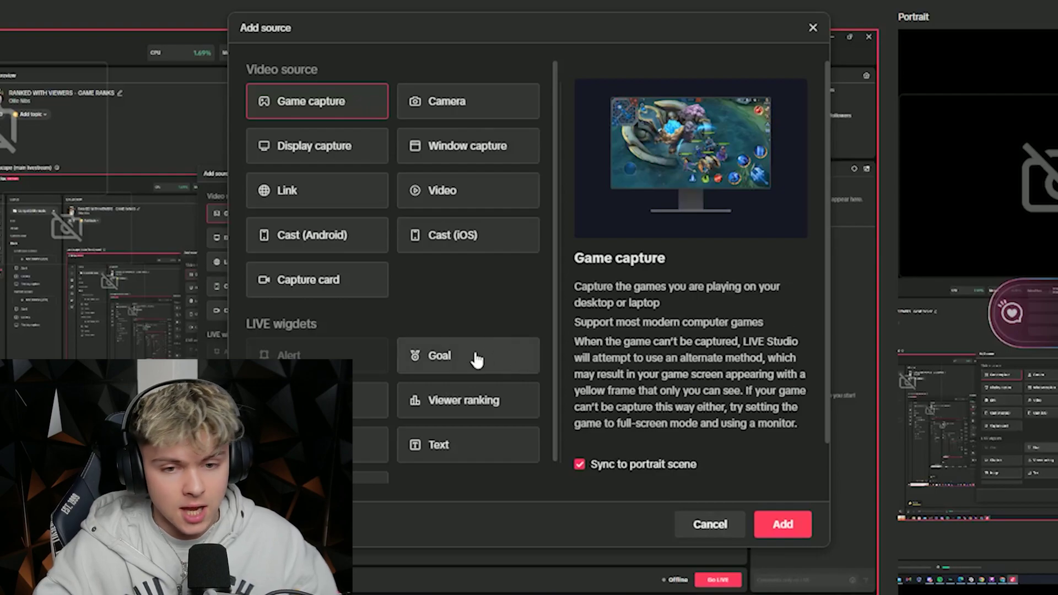
# Choose a Goal widget as a new source synced to the portrait scene, and set its follower goal to 45000
pyautogui.click(477, 358)
pyautogui.click(778, 523)
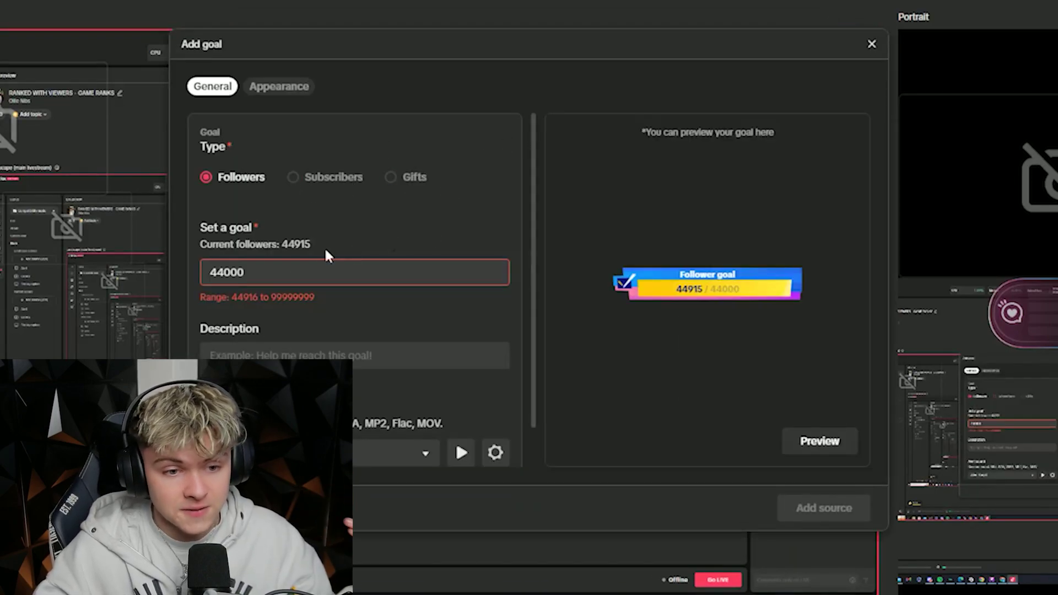
pyautogui.click(322, 272)
pyautogui.scroll(-1, 277, 256)
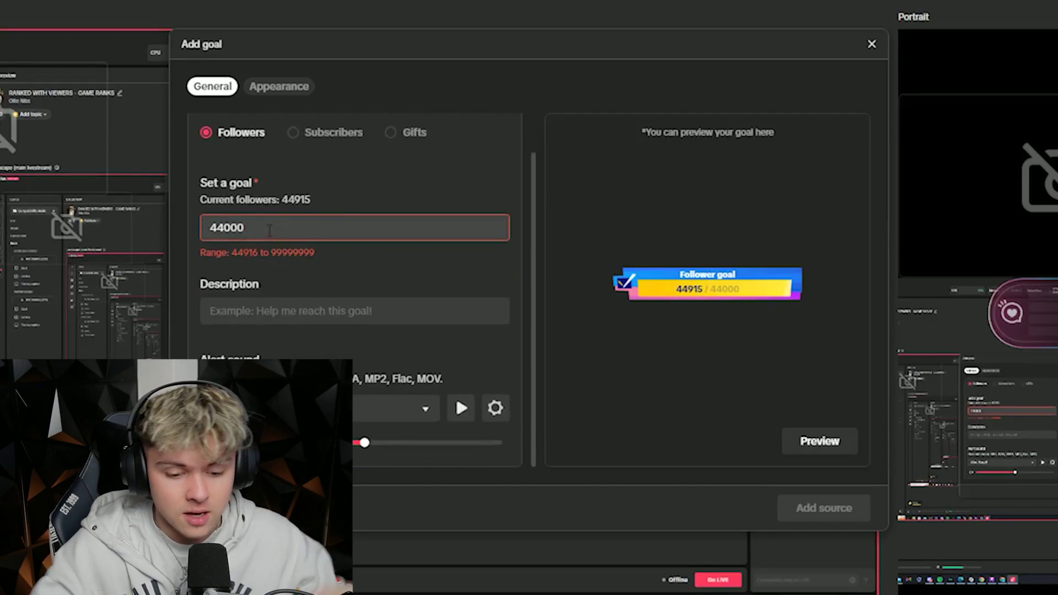
pyautogui.press('BackSpace')
pyautogui.press('BackSpace')
pyautogui.press('BackSpace')
pyautogui.press('BackSpace')
pyautogui.press('BackSpace')
pyautogui.write('45')
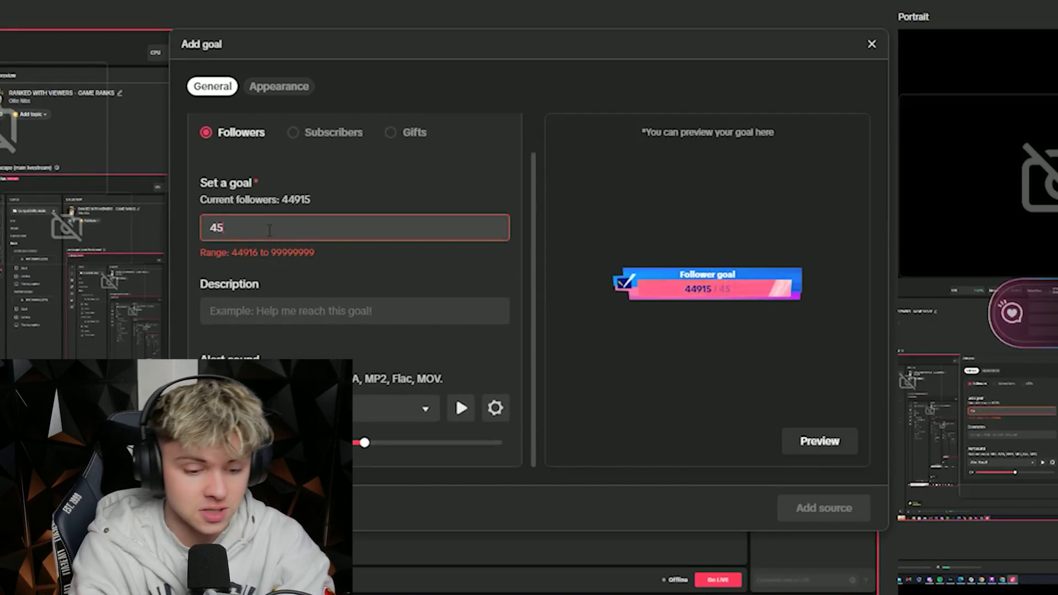
pyautogui.write('000')
pyautogui.click(369, 209)
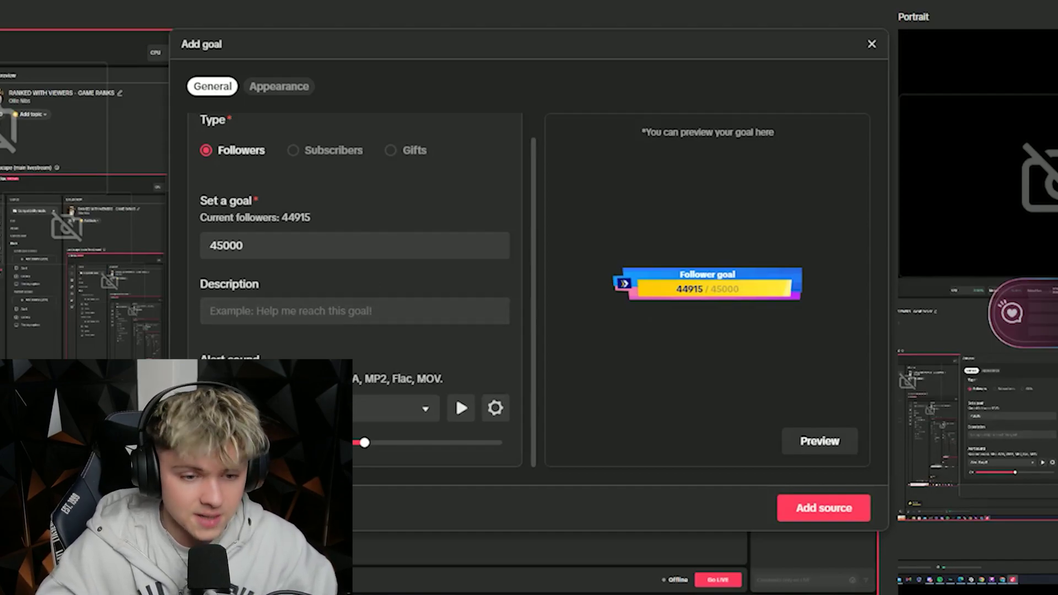
# Browse the alert sound choices for the follower goal without changing the sound
pyautogui.click(401, 417)
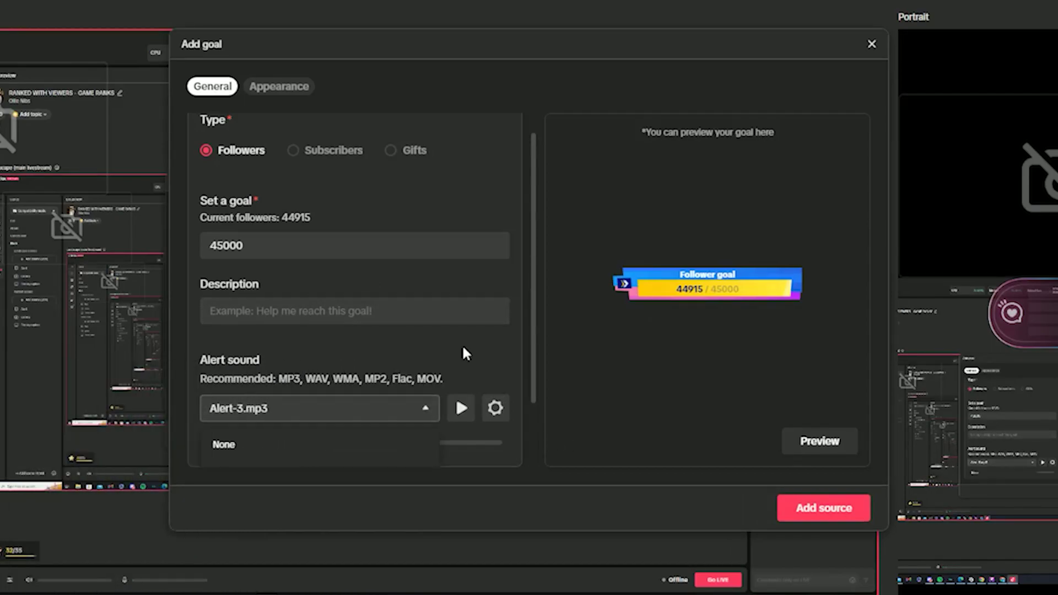
pyautogui.scroll(-2, 462, 348)
pyautogui.click(494, 385)
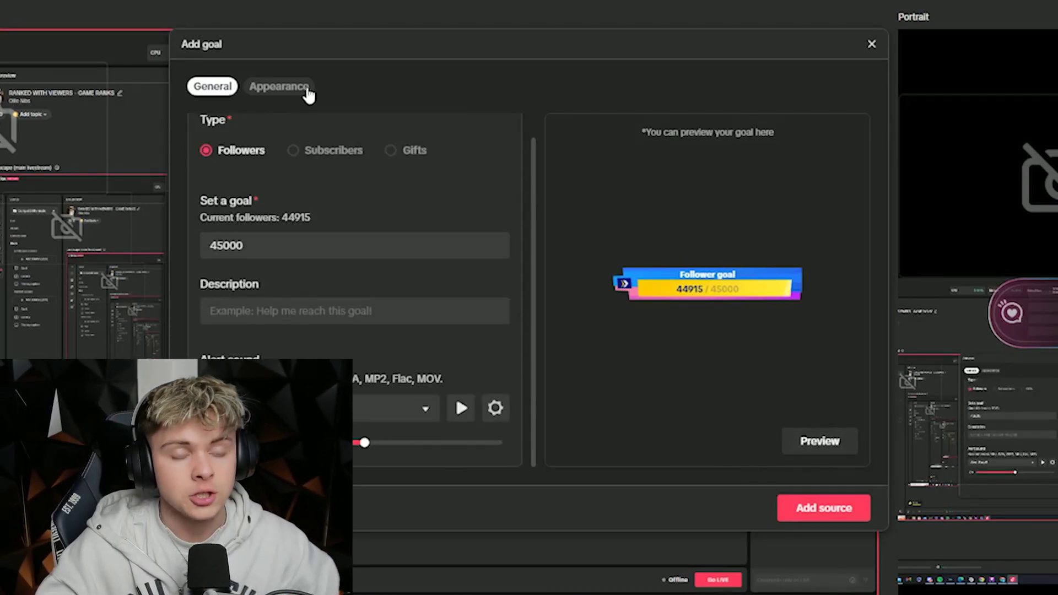
# Apply the purple neon theme beside YellowPower to the follower goal's appearance
pyautogui.click(307, 94)
pyautogui.scroll(-2, 364, 320)
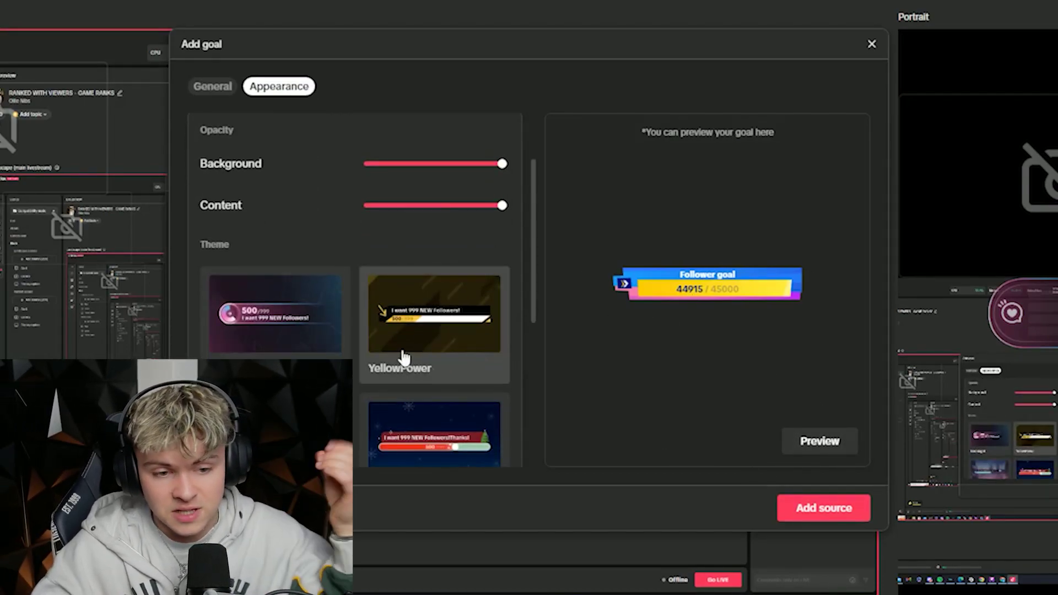
pyautogui.click(288, 324)
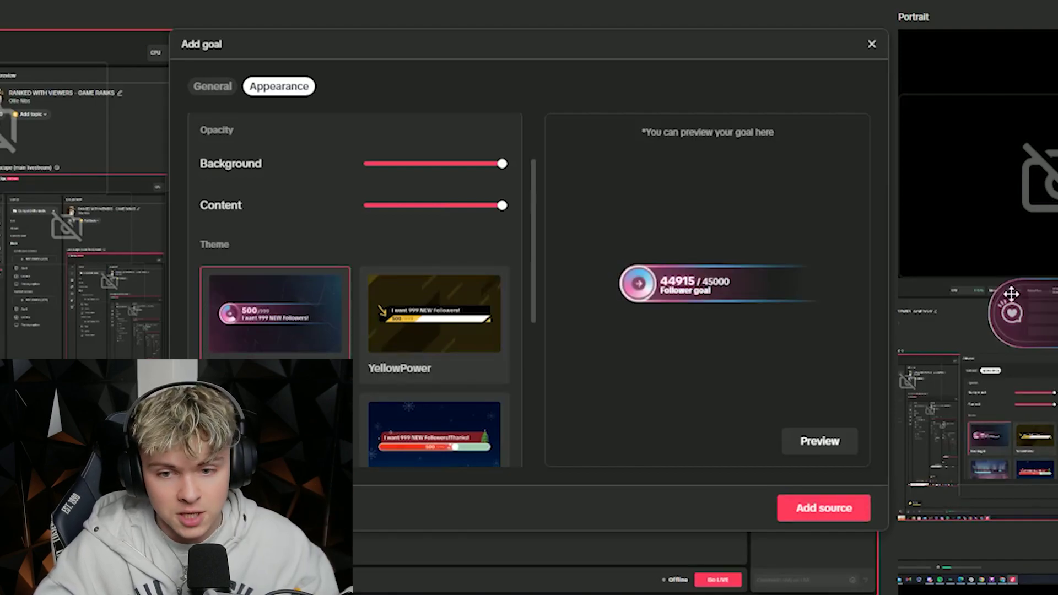
# Look through the remaining goal themes and add the follower goal to the scene with the NeonLight theme
pyautogui.scroll(-5, 392, 349)
pyautogui.scroll(3, 374, 329)
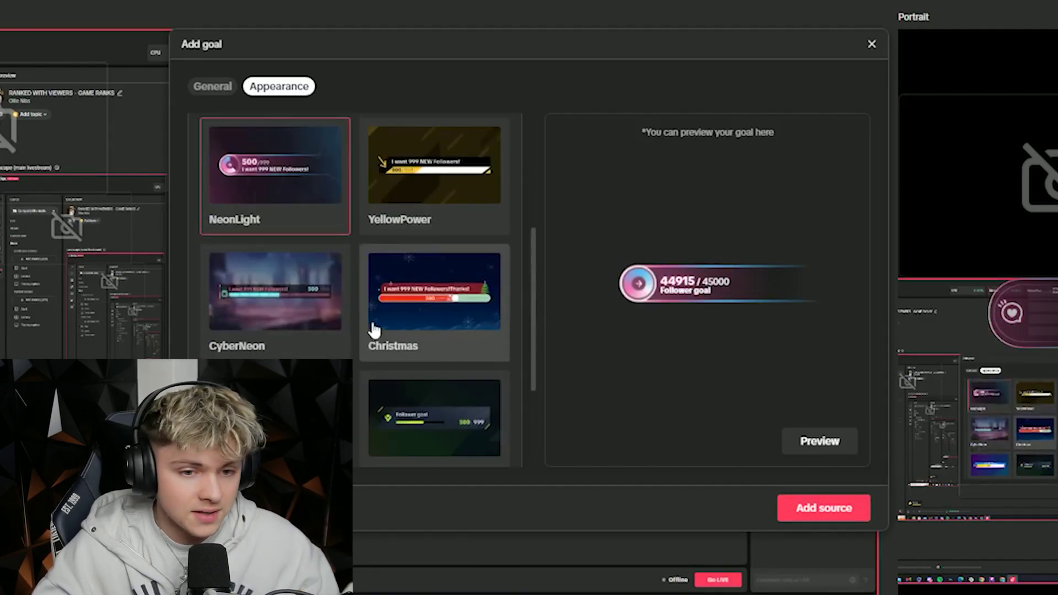
pyautogui.click(374, 329)
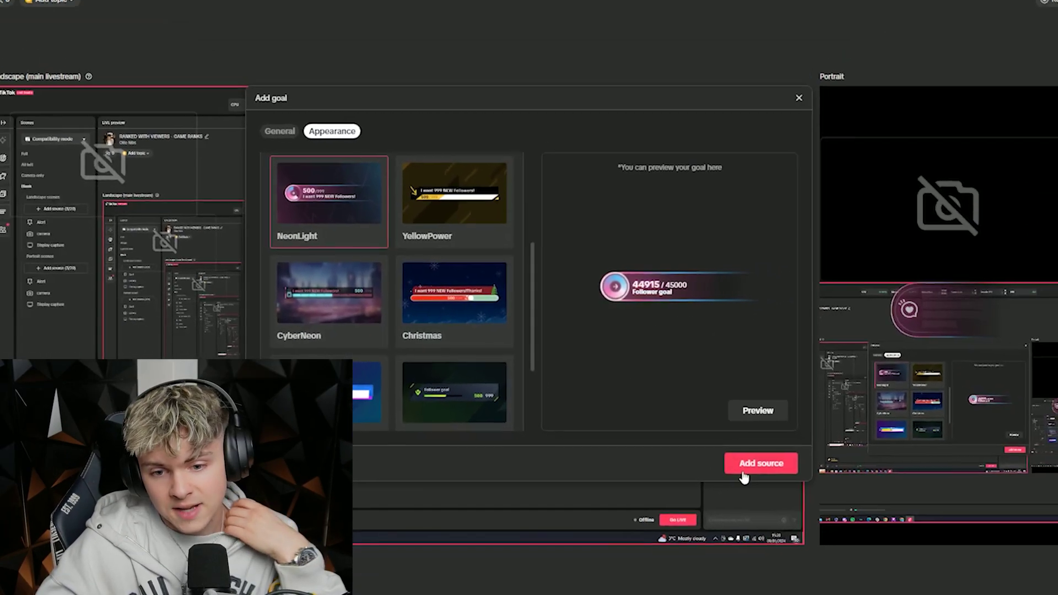
pyautogui.click(824, 507)
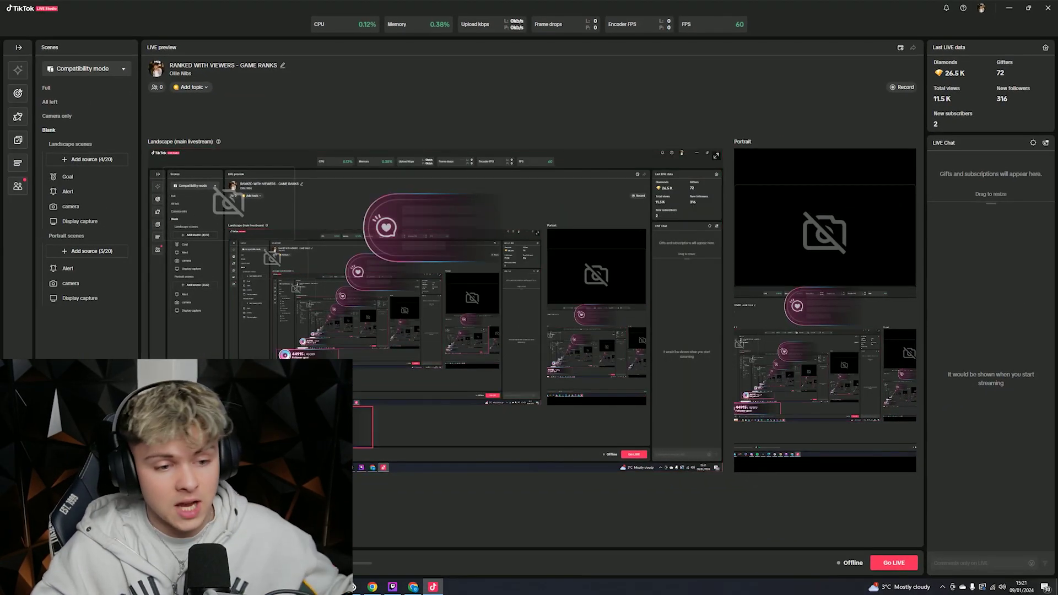
# Reposition the follower goal near the lower-left area of the landscape scene, and delete it from the scene
pyautogui.moveTo(295, 436)
pyautogui.mouseDown()
pyautogui.moveTo(427, 390)
pyautogui.moveTo(294, 444)
pyautogui.mouseUp()
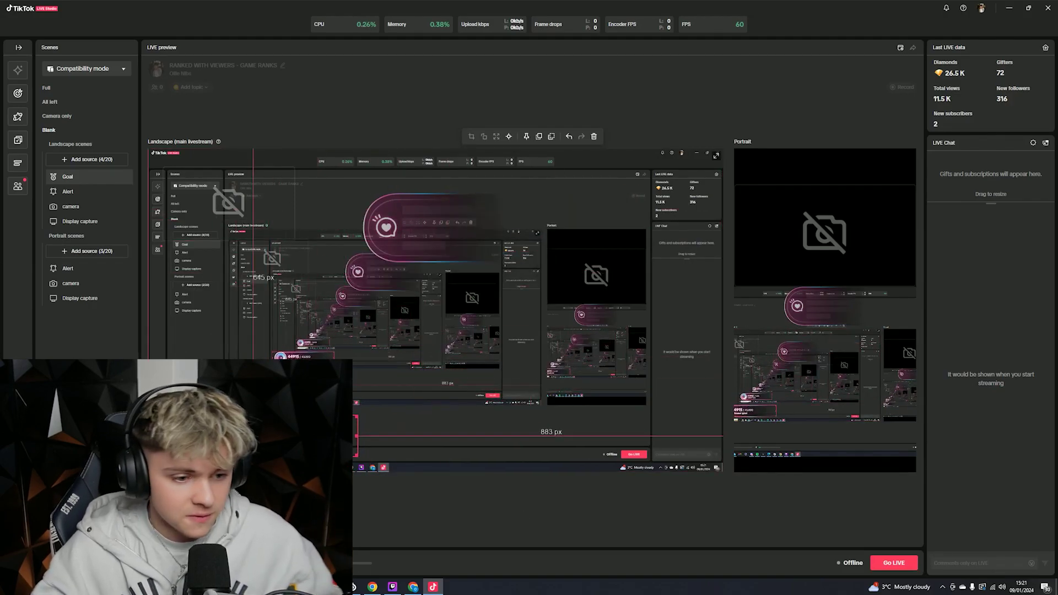
pyautogui.moveTo(371, 415)
pyautogui.mouseDown()
pyautogui.moveTo(604, 368)
pyautogui.moveTo(587, 312)
pyautogui.moveTo(574, 374)
pyautogui.moveTo(371, 414)
pyautogui.mouseUp()
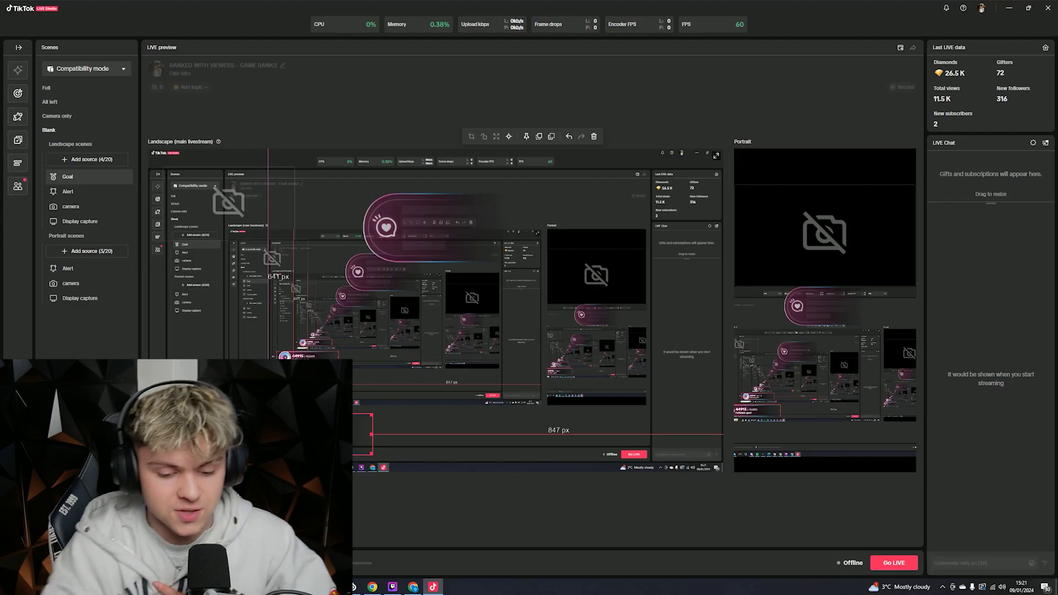
pyautogui.press('Delete')
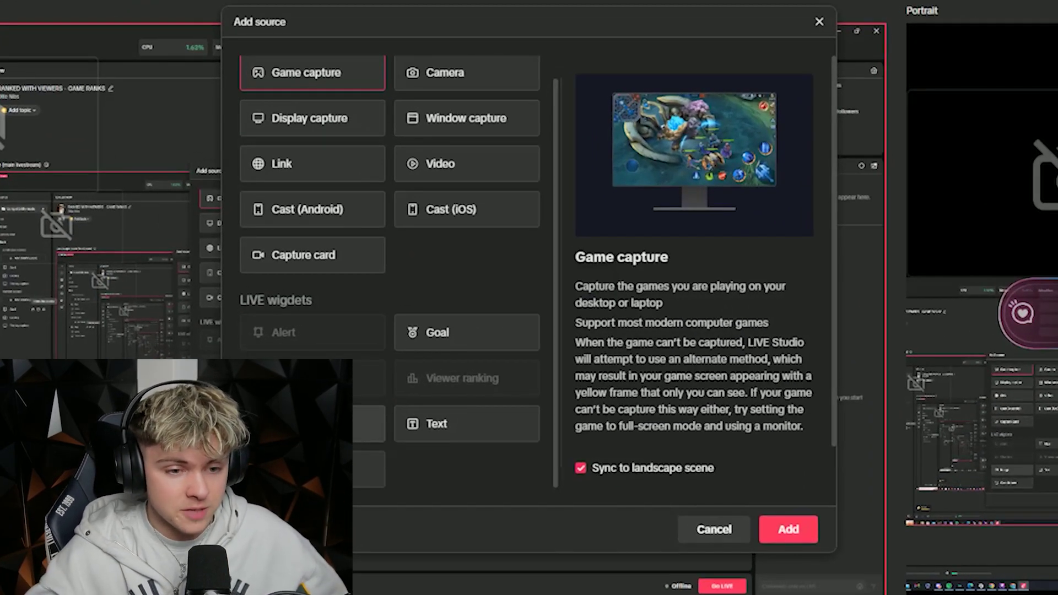
# Add the webcam screenshot file as an image source to the portrait scene with landscape sync enabled
pyautogui.click(309, 424)
pyautogui.click(785, 526)
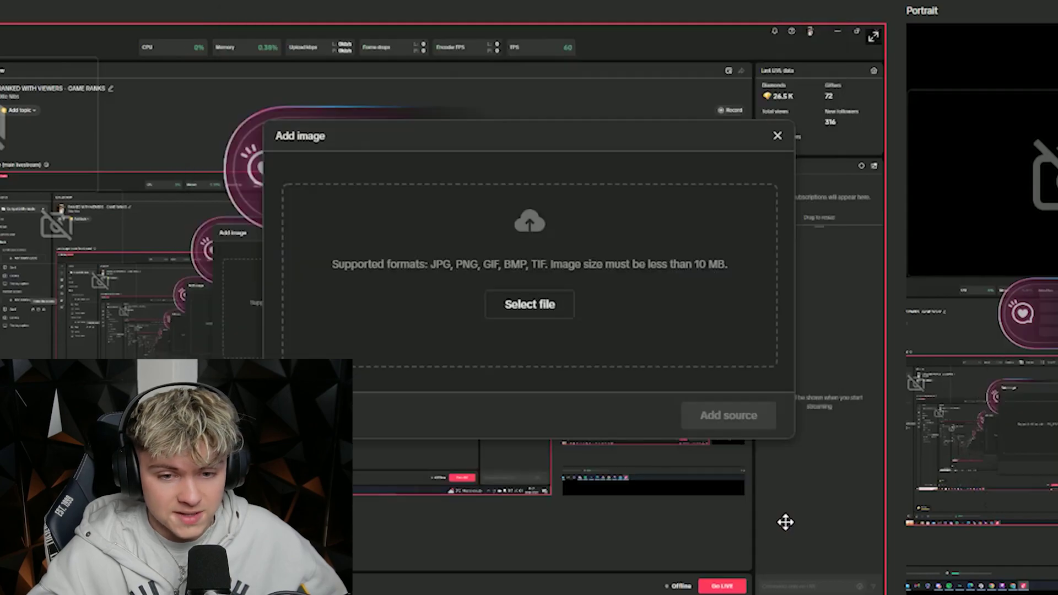
pyautogui.click(527, 306)
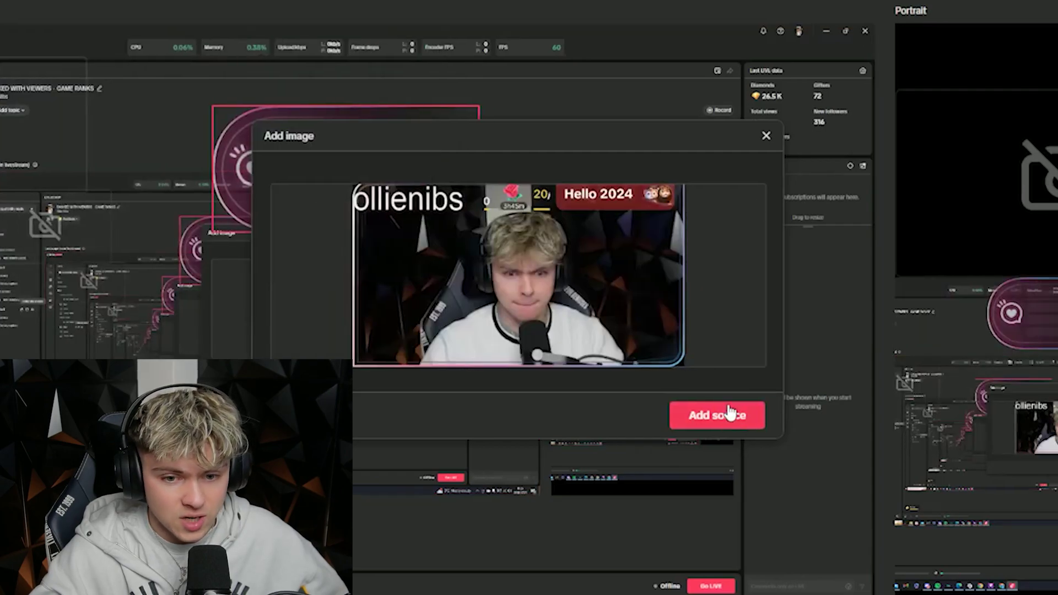
pyautogui.click(728, 415)
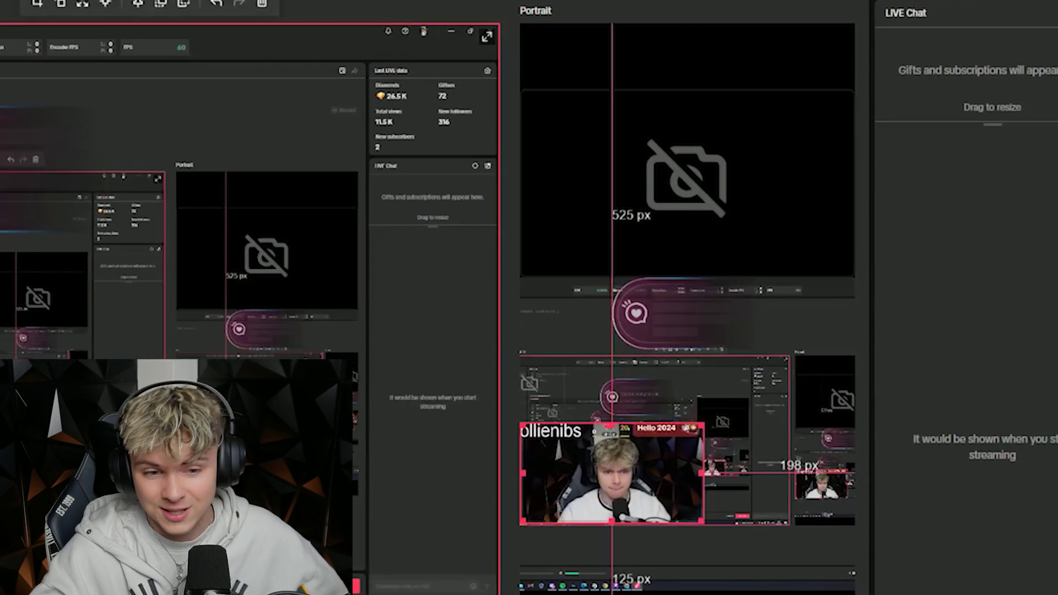
# Try different positions for the webcam image in the lower half of the portrait scene
pyautogui.moveTo(612, 473); pyautogui.dragTo(622, 400)
pyautogui.moveTo(655, 449); pyautogui.dragTo(714, 484)
pyautogui.moveTo(614, 374); pyautogui.dragTo(538, 484)
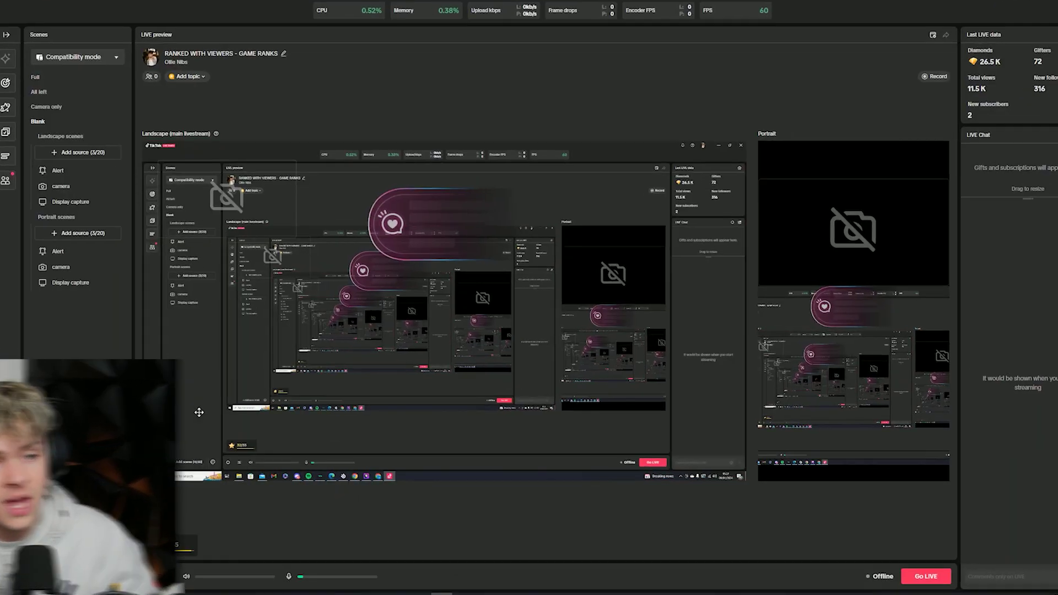
pyautogui.click(239, 213)
pyautogui.click(476, 429)
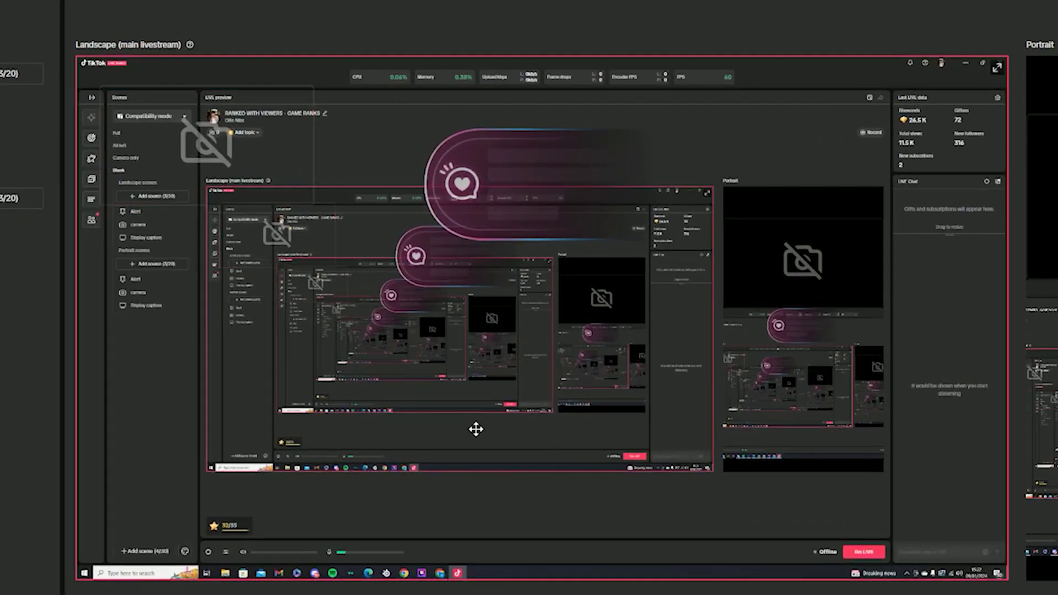
pyautogui.click(516, 230)
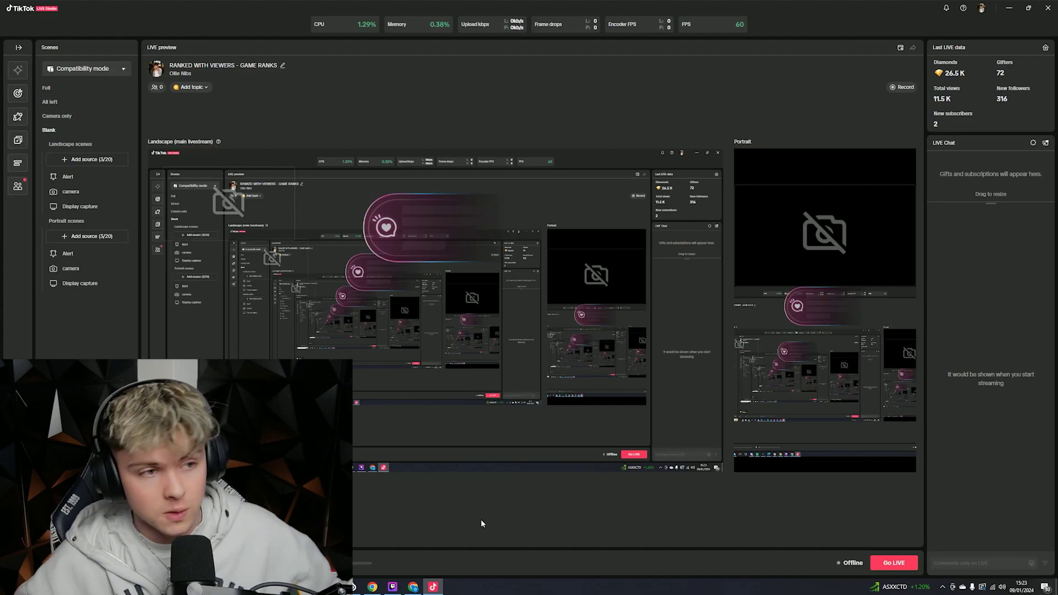
# Start editing the LIVE goal, dismiss its pinning introduction, and choose Hand Heart as the goal's gift
pyautogui.click(19, 48)
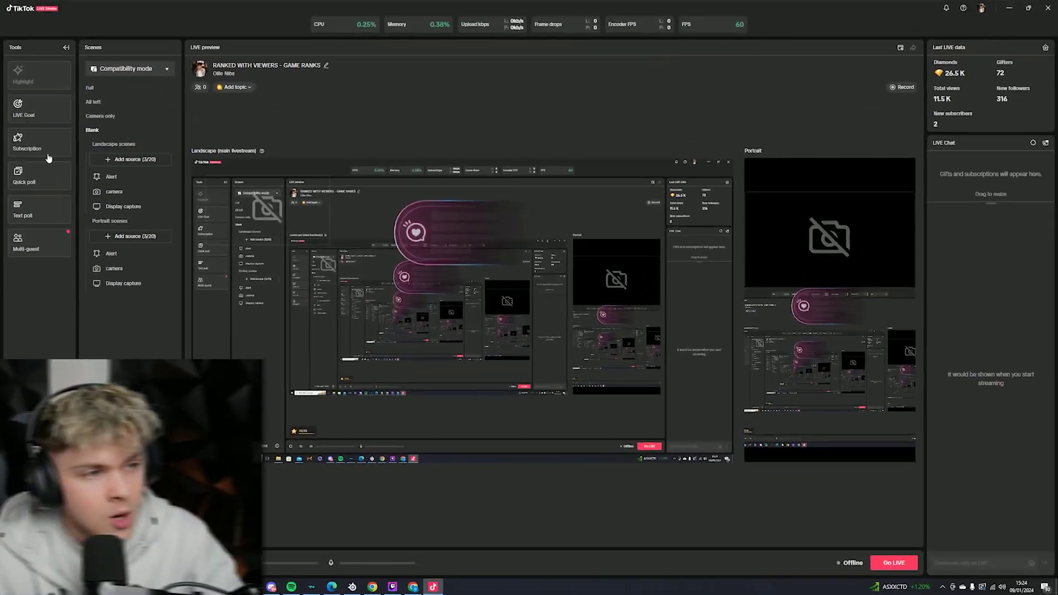
pyautogui.click(46, 59)
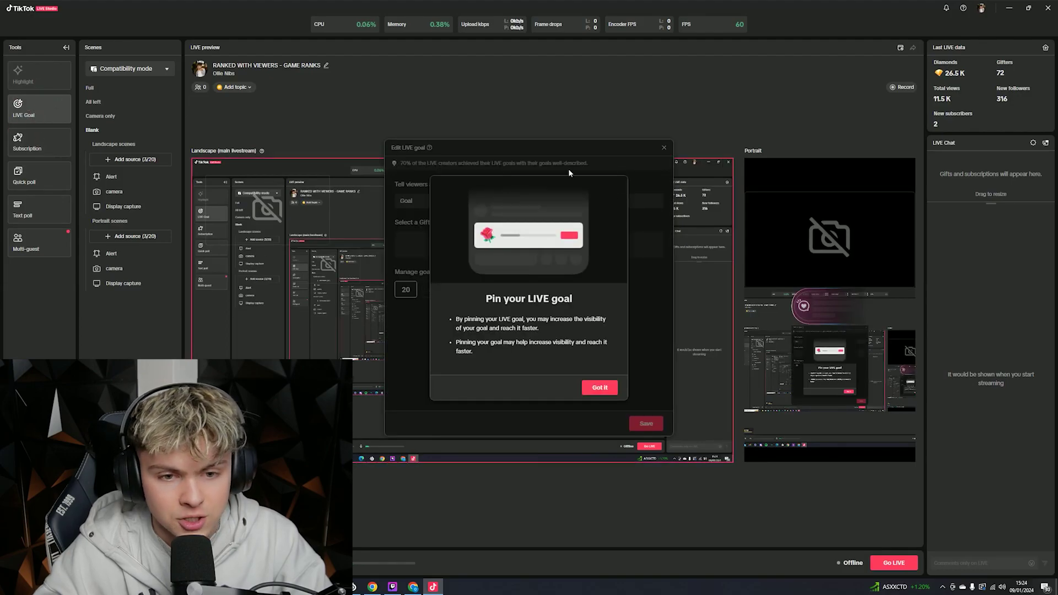
pyautogui.click(599, 388)
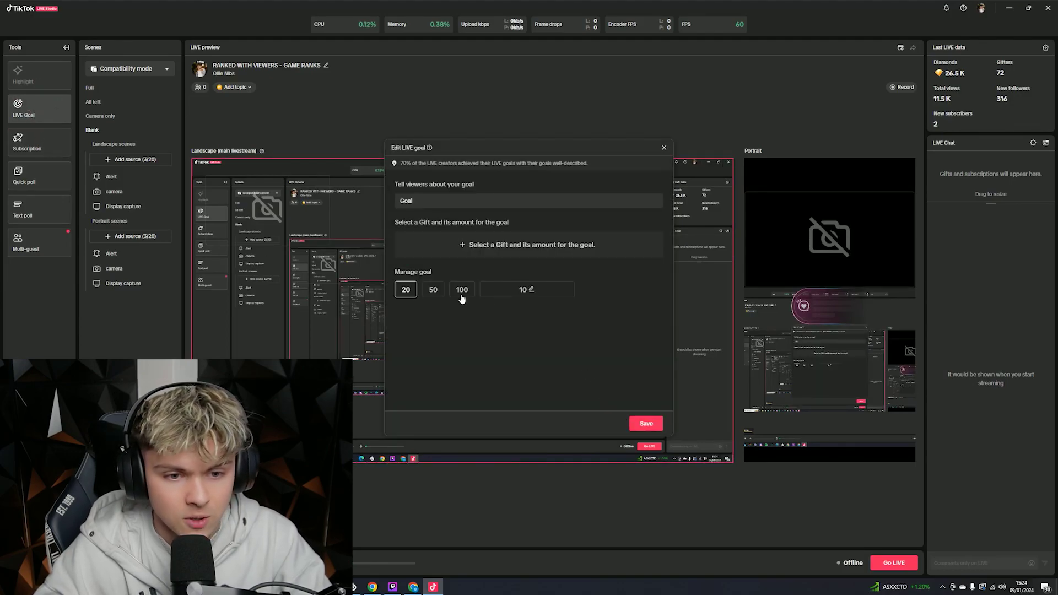
pyautogui.click(518, 244)
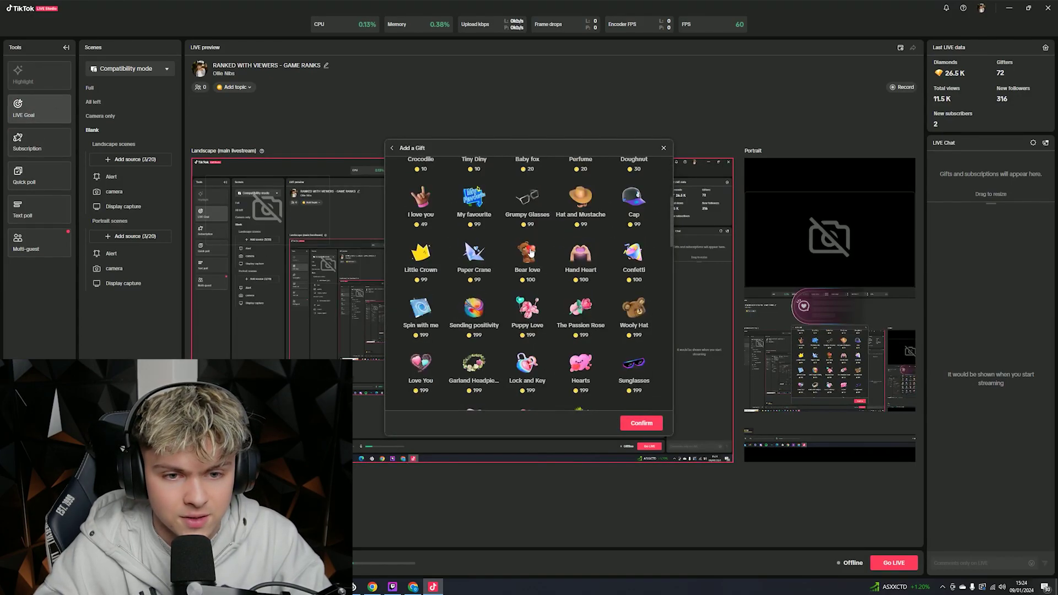
pyautogui.click(580, 255)
pyautogui.click(641, 422)
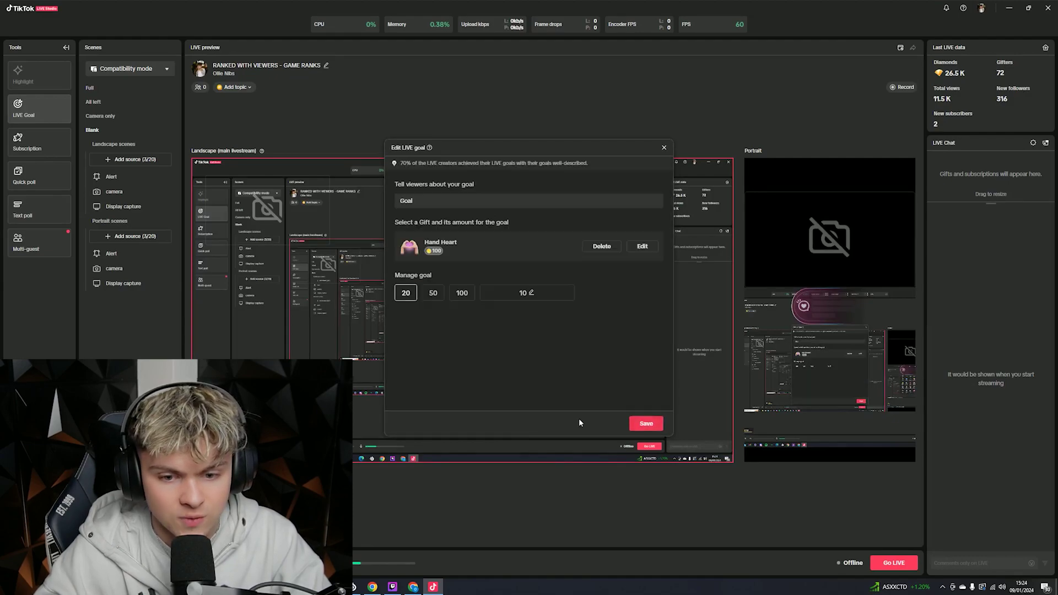
# Set a custom amount of 5 for the Hand Heart goal and save it
pyautogui.click(496, 294)
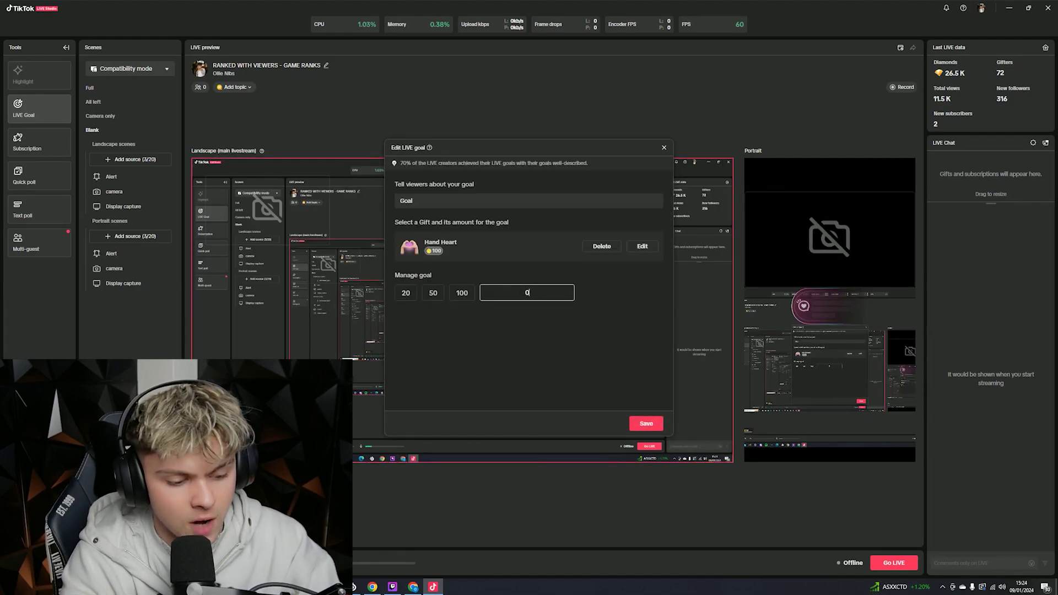
pyautogui.write('5')
pyautogui.click(646, 423)
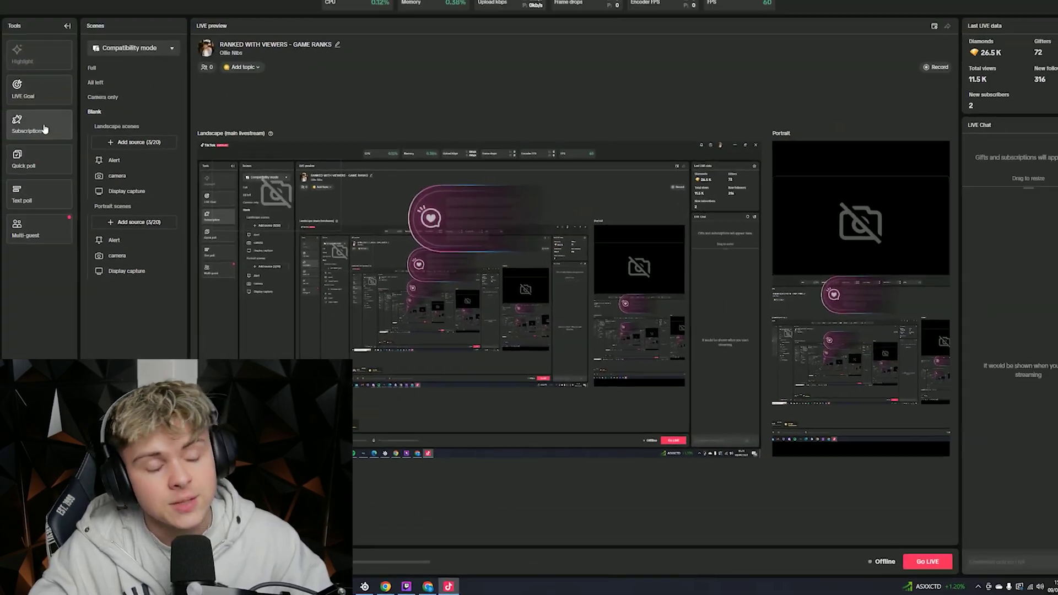
# Review the subscription settings, including community symbols, price, perks and subscriber tools, and close them
pyautogui.click(43, 146)
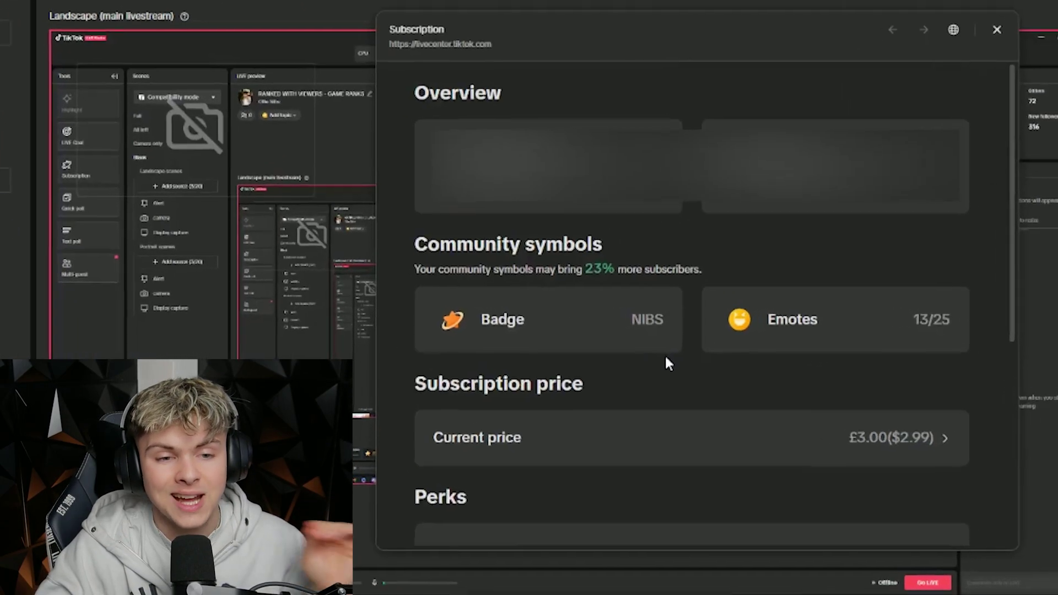
pyautogui.scroll(-2, 650, 366)
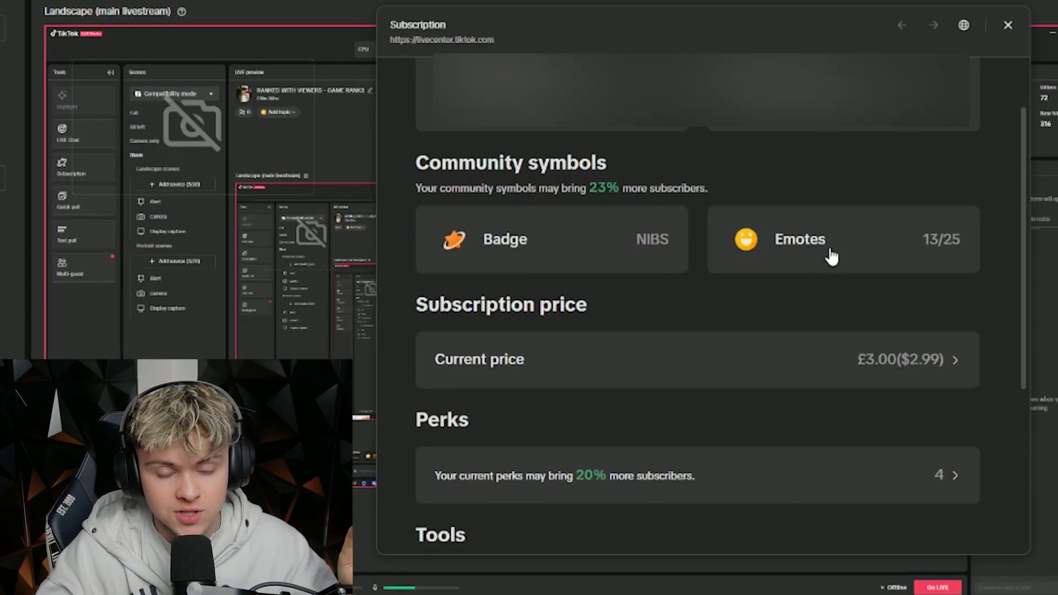
pyautogui.scroll(-4, 793, 259)
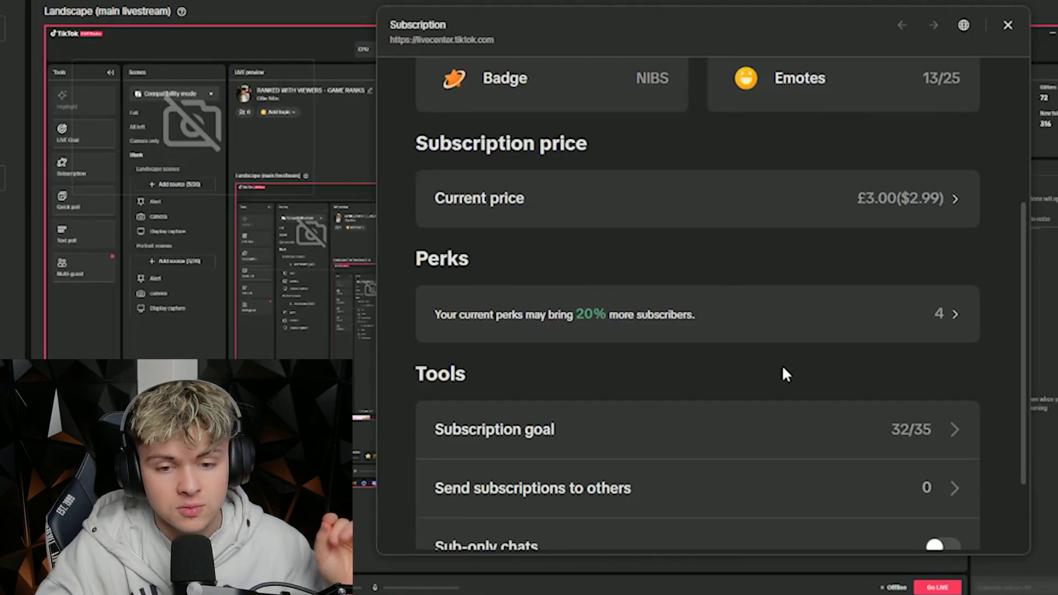
pyautogui.scroll(-2, 799, 364)
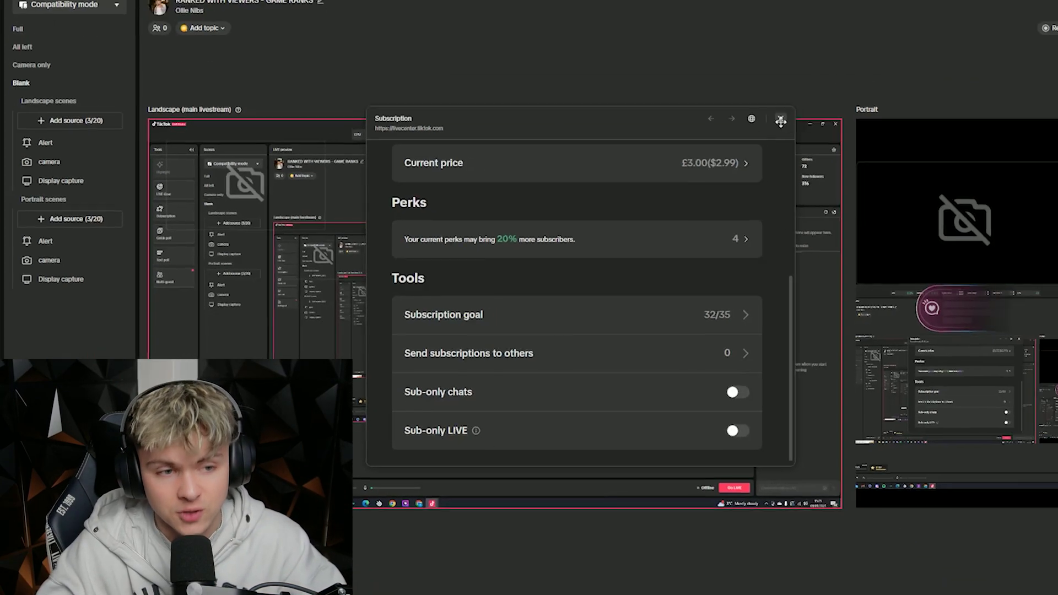
pyautogui.click(780, 121)
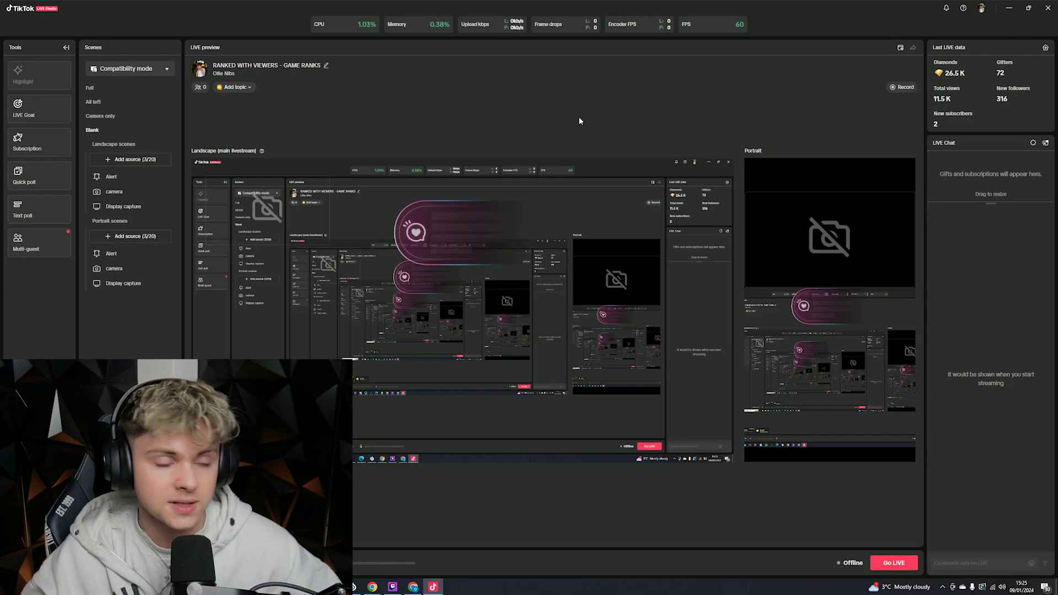
# Check the Quick poll setup and examine the saved Text poll questions with their answer options
pyautogui.click(24, 175)
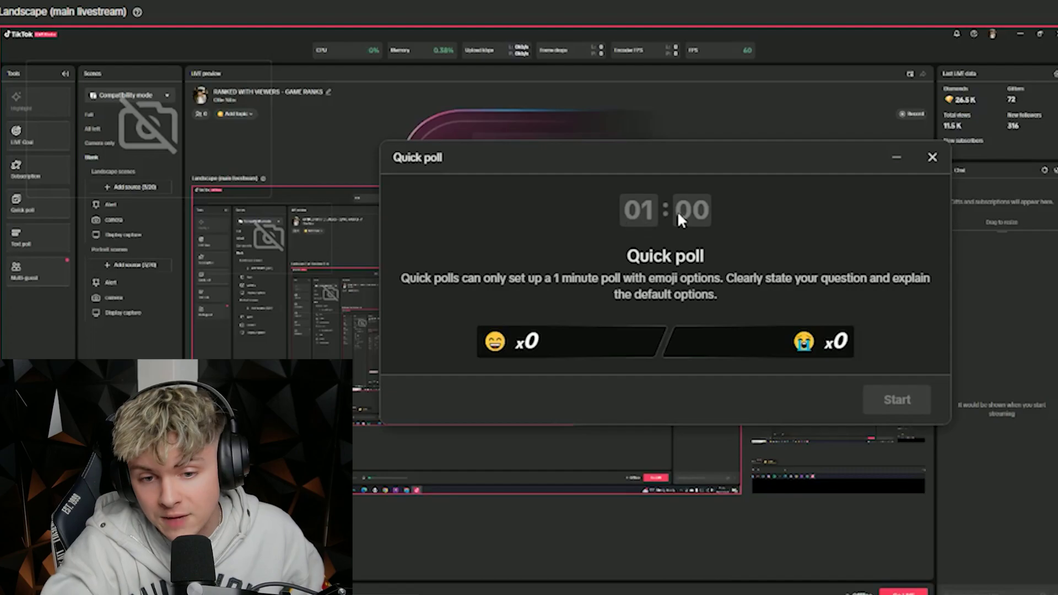
pyautogui.click(932, 157)
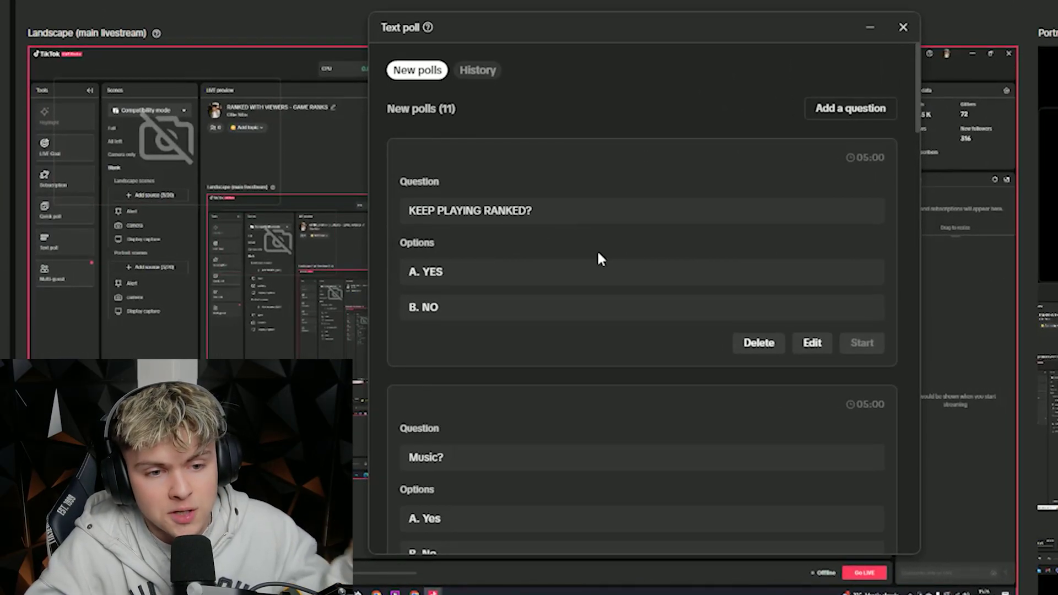
pyautogui.scroll(-3, 554, 226)
pyautogui.scroll(1, 548, 237)
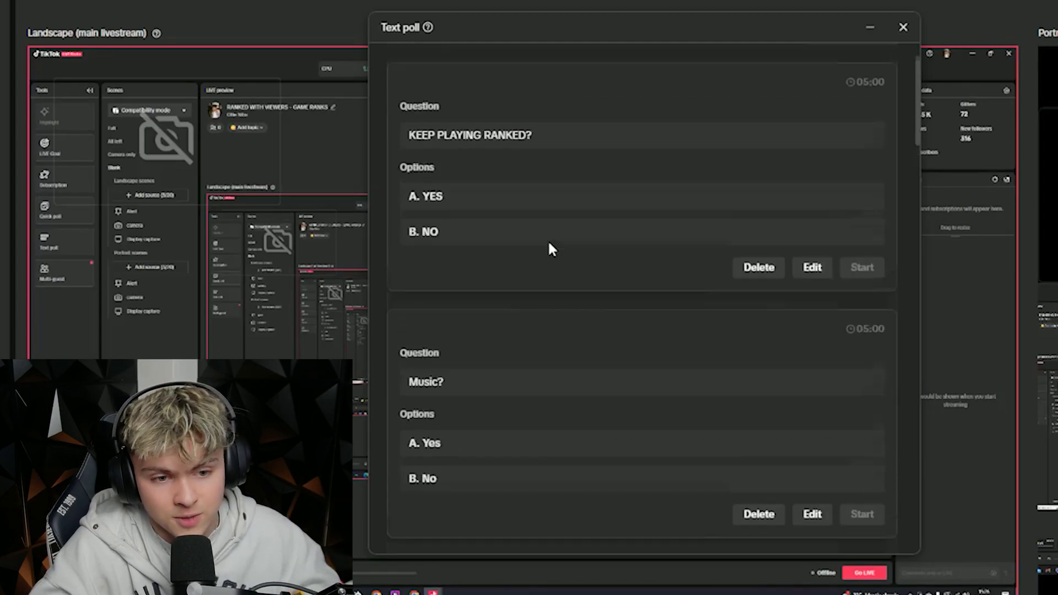
pyautogui.scroll(-5, 550, 245)
pyautogui.scroll(4, 554, 253)
pyautogui.scroll(3, 584, 384)
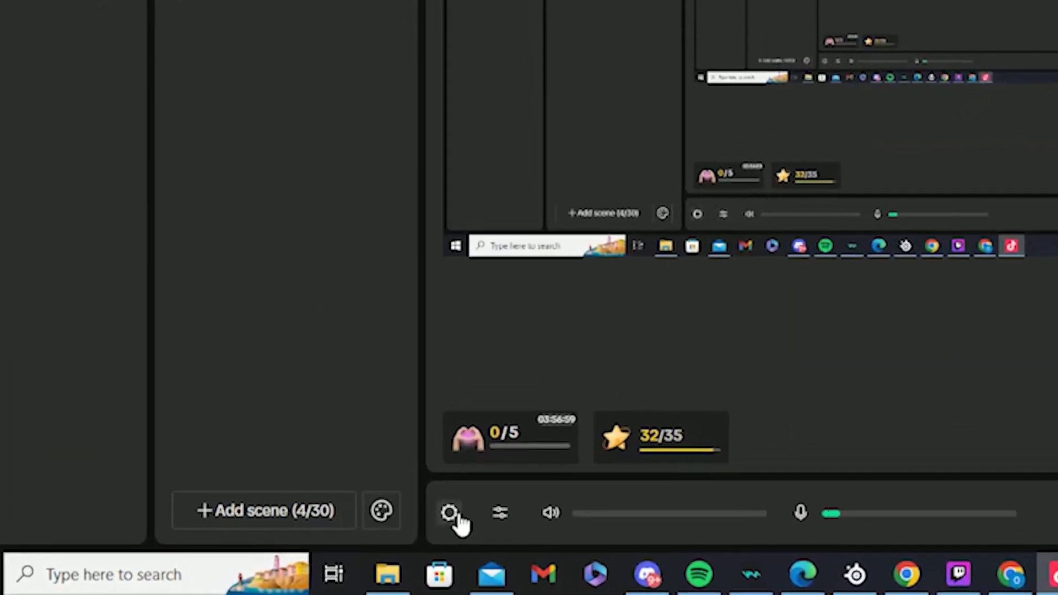
# Open the Stream Quality settings and review the available resolutions, keeping 1920*1080
pyautogui.click(449, 513)
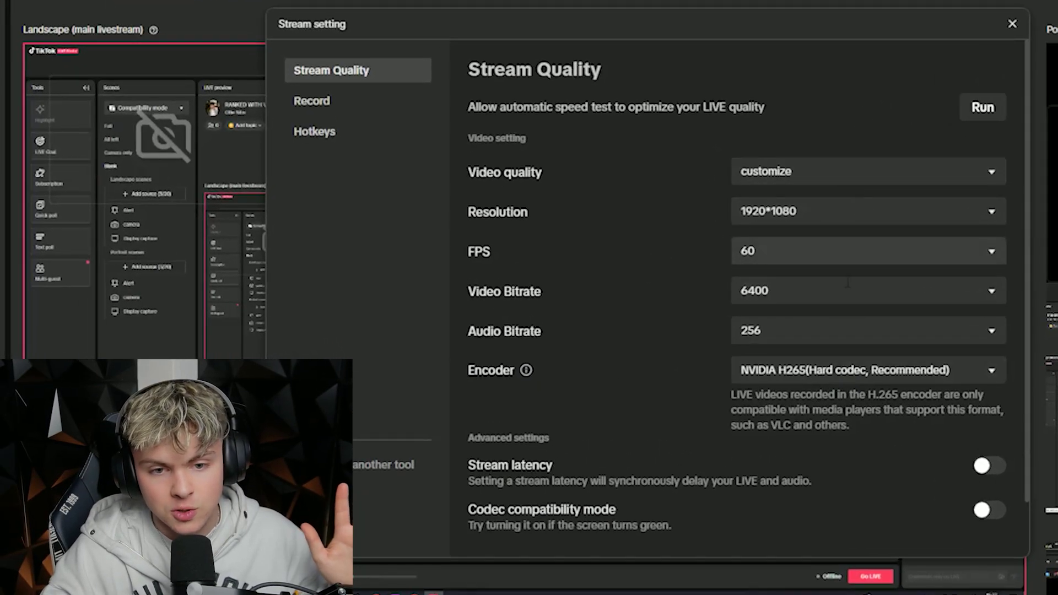
pyautogui.click(799, 216)
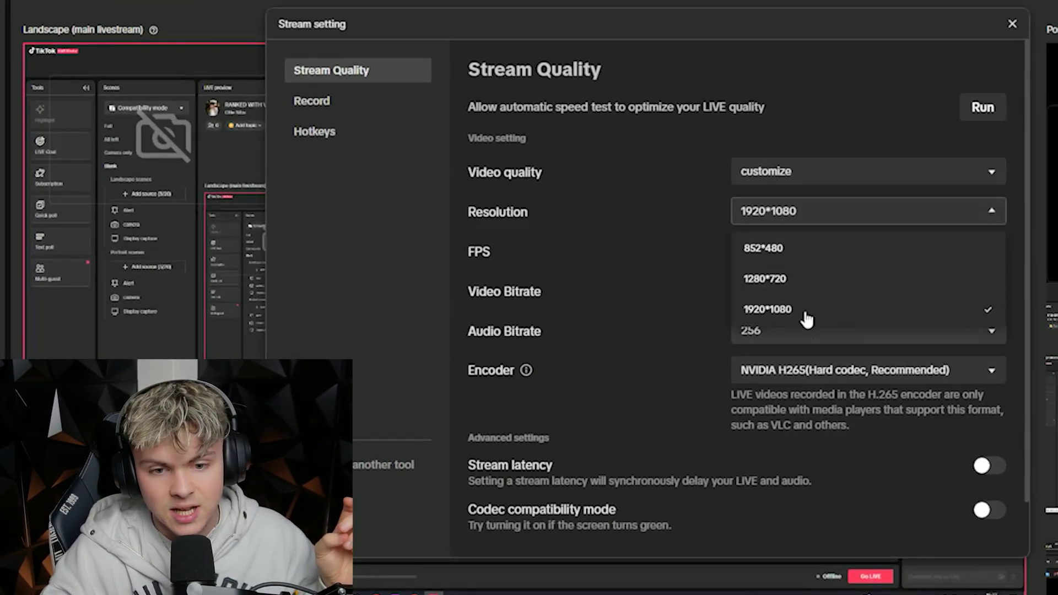
pyautogui.scroll(-1, 752, 248)
pyautogui.scroll(1, 755, 264)
pyautogui.click(813, 218)
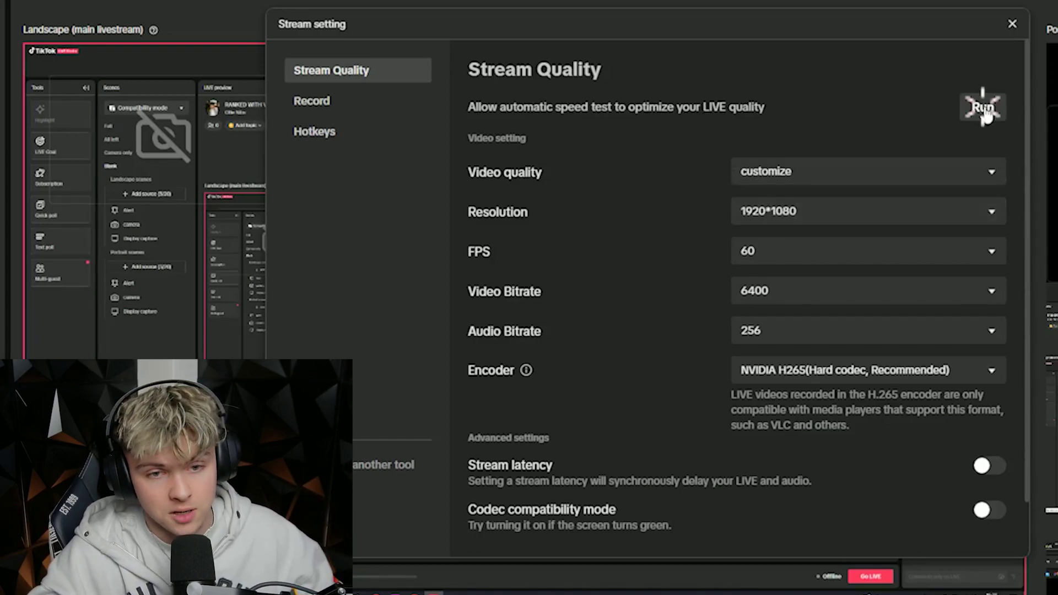
# Review the automatic speed test, the video quality presets, and the bitrate, encoder and advanced options in Stream Quality, keeping customize
pyautogui.moveTo(464, 108); pyautogui.dragTo(553, 107)
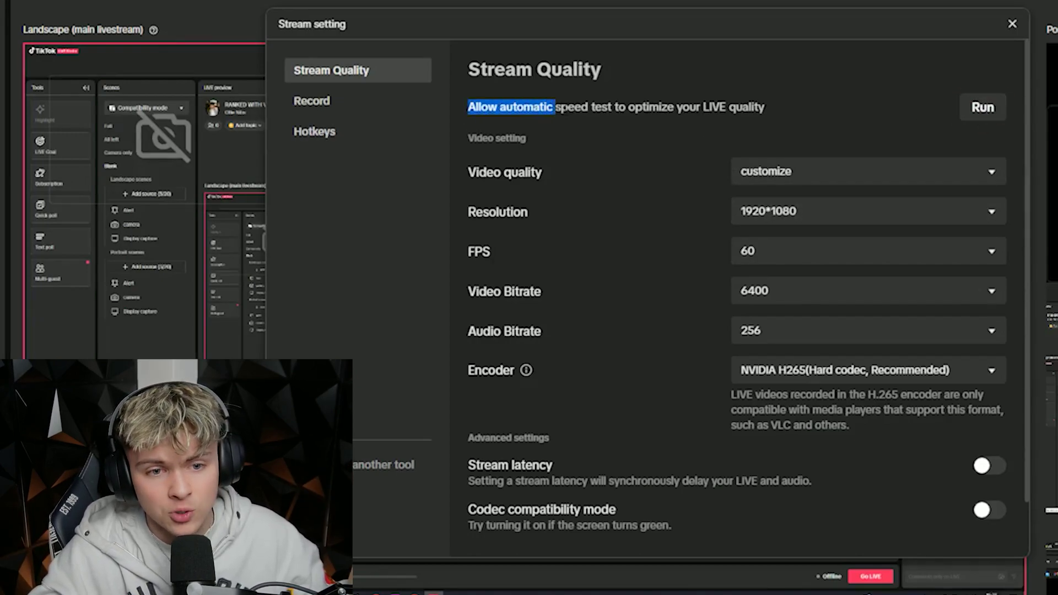
pyautogui.moveTo(649, 107); pyautogui.dragTo(697, 108)
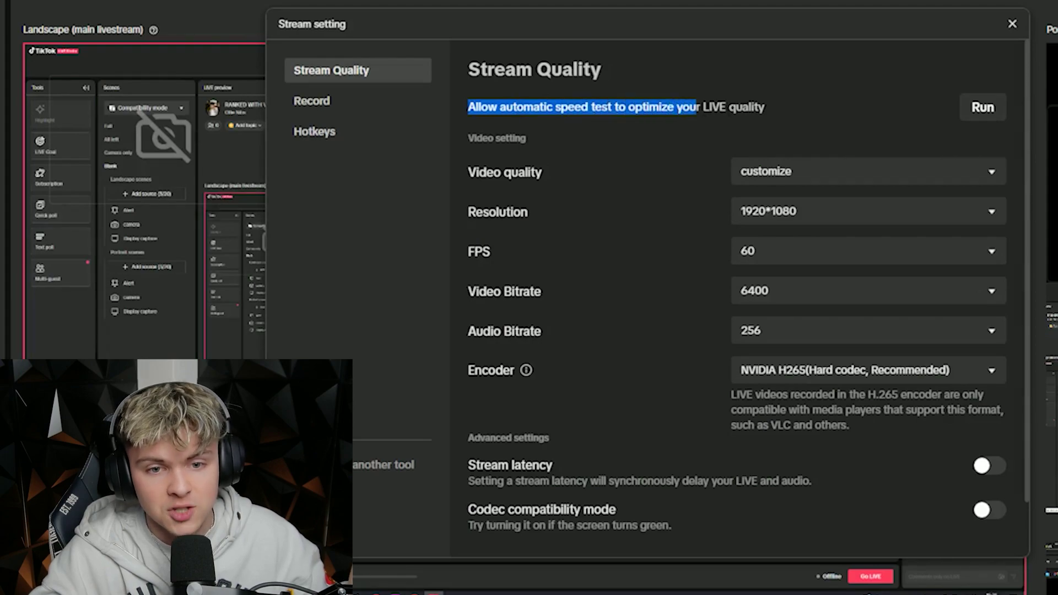
pyautogui.click(785, 117)
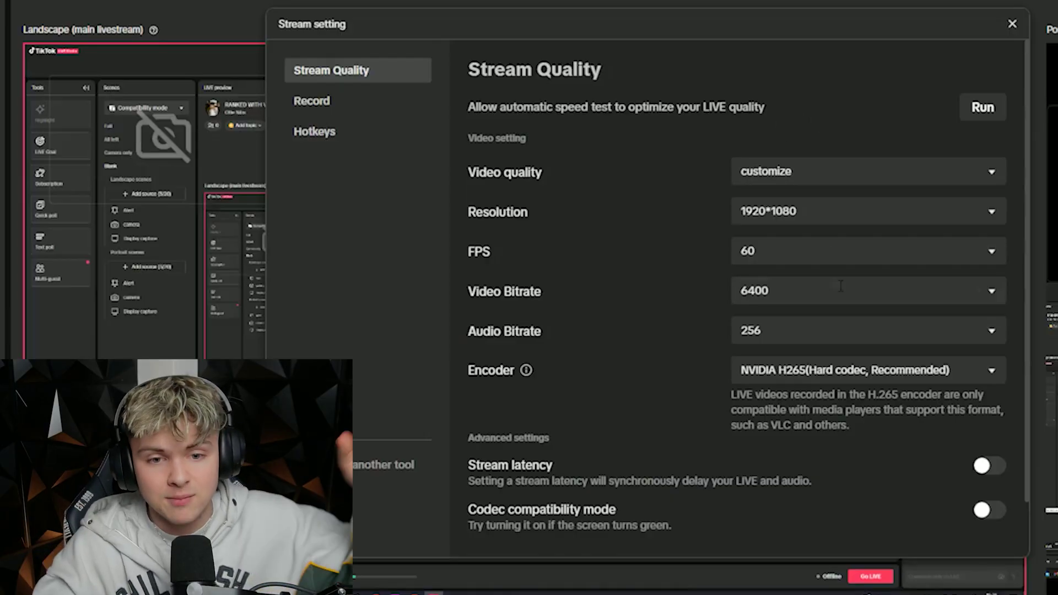
pyautogui.click(855, 175)
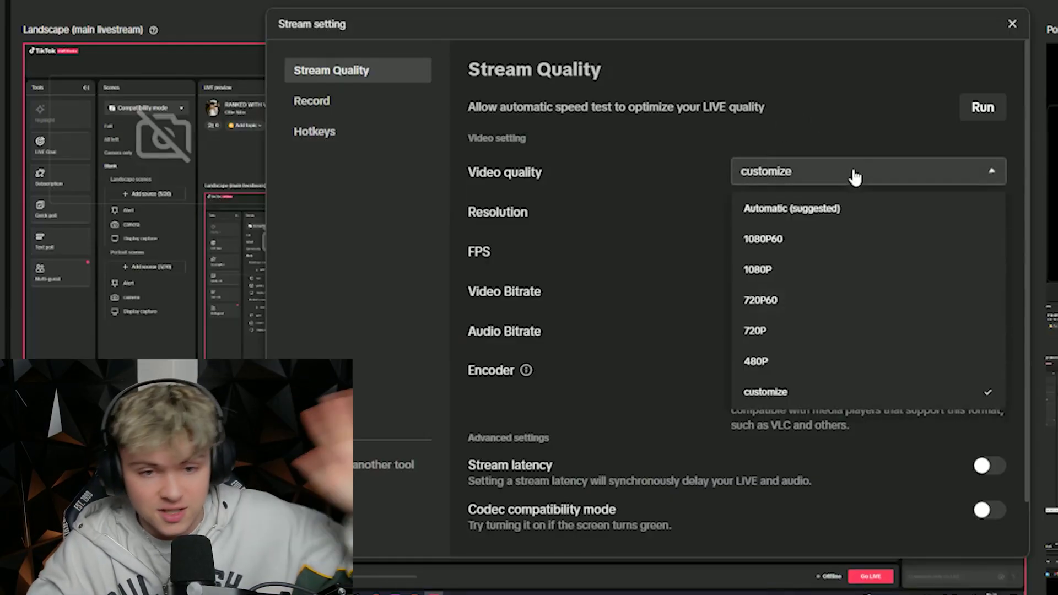
pyautogui.click(808, 127)
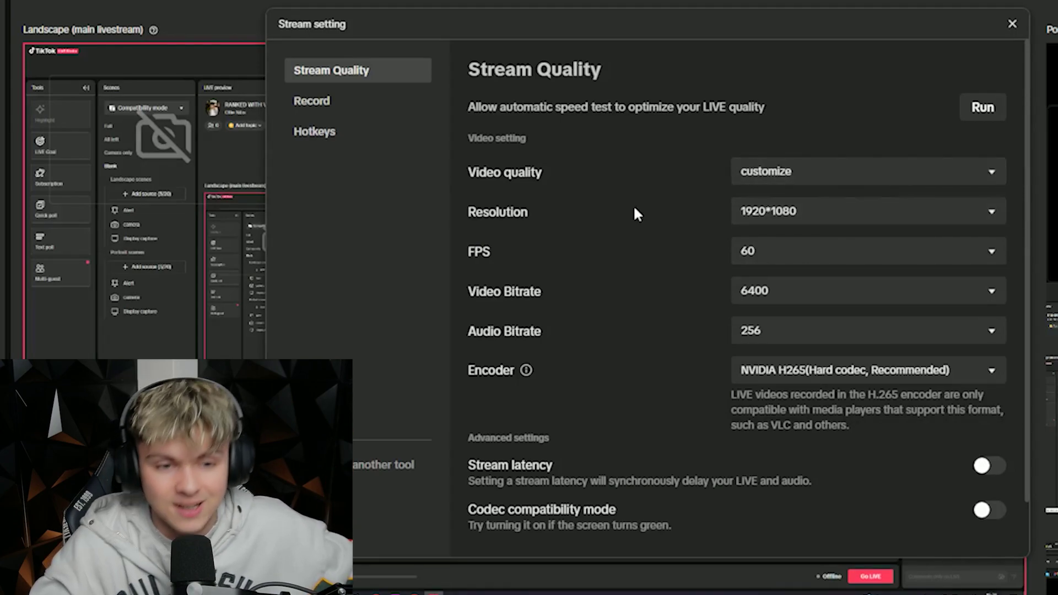
pyautogui.scroll(-2, 802, 271)
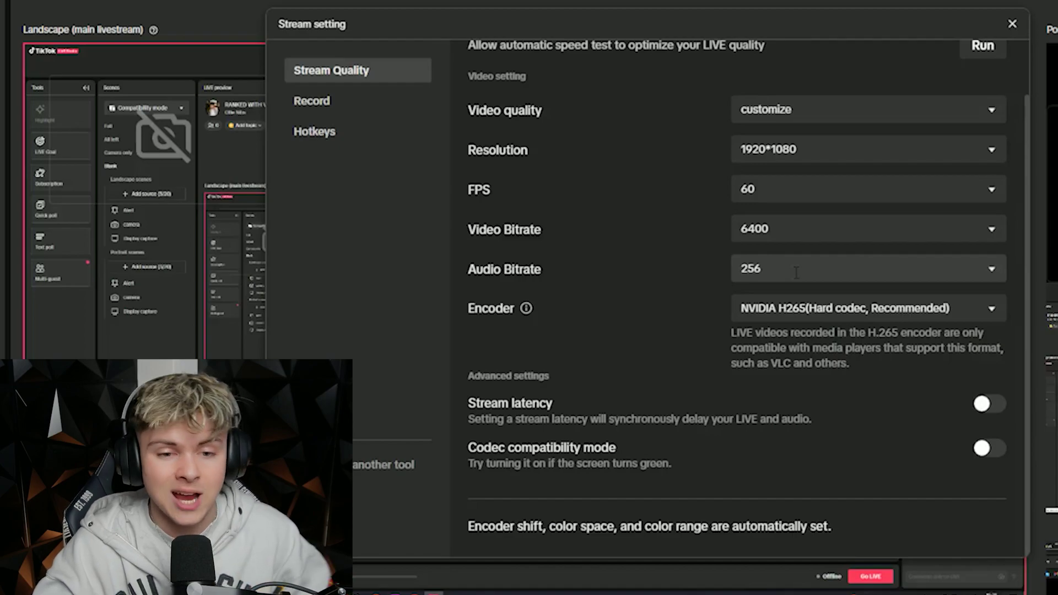
pyautogui.click(899, 319)
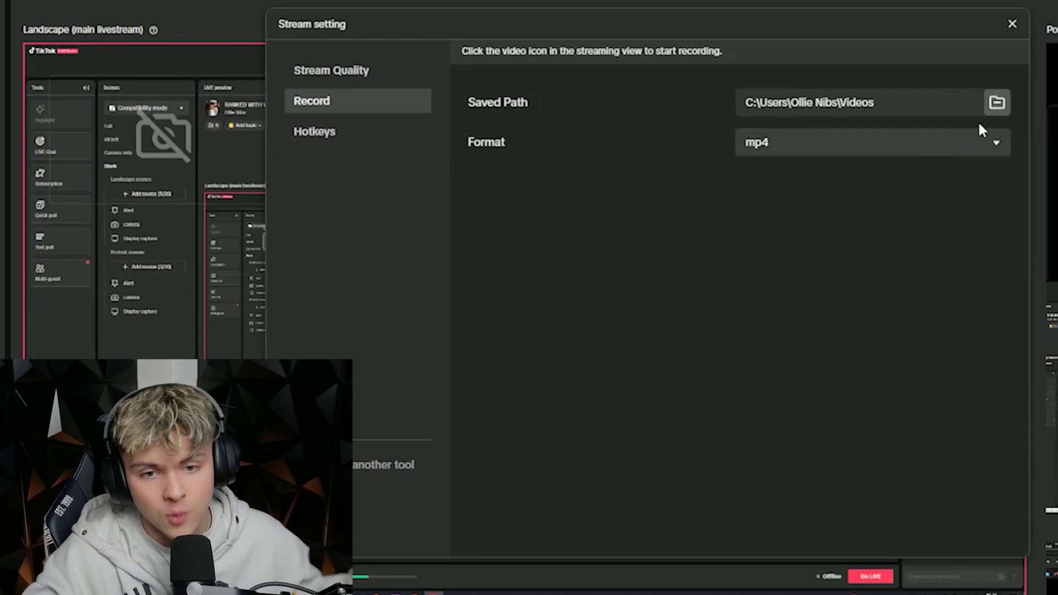
# Review the recording format options, keeping mp4, and check the hotkey list and the Start LIVE hotkey entry, leaving it unset
pyautogui.click(907, 147)
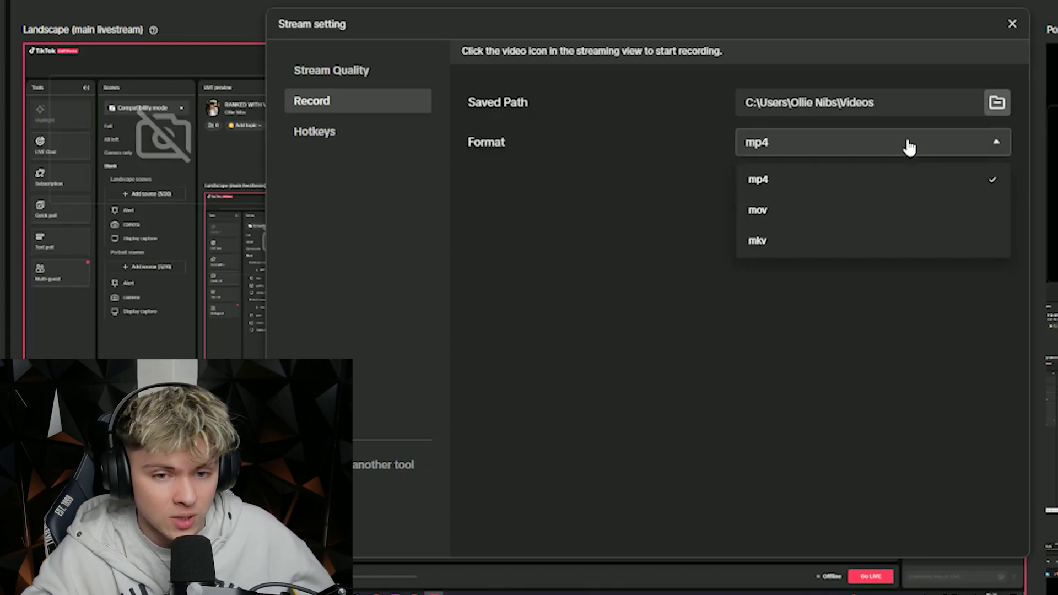
pyautogui.click(906, 147)
pyautogui.click(906, 147)
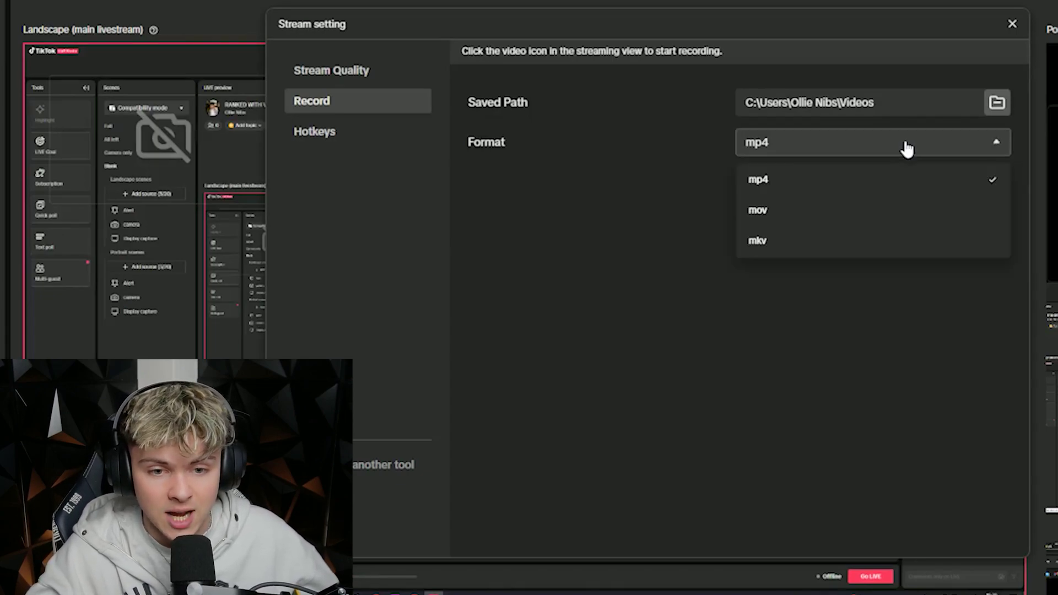
pyautogui.click(897, 148)
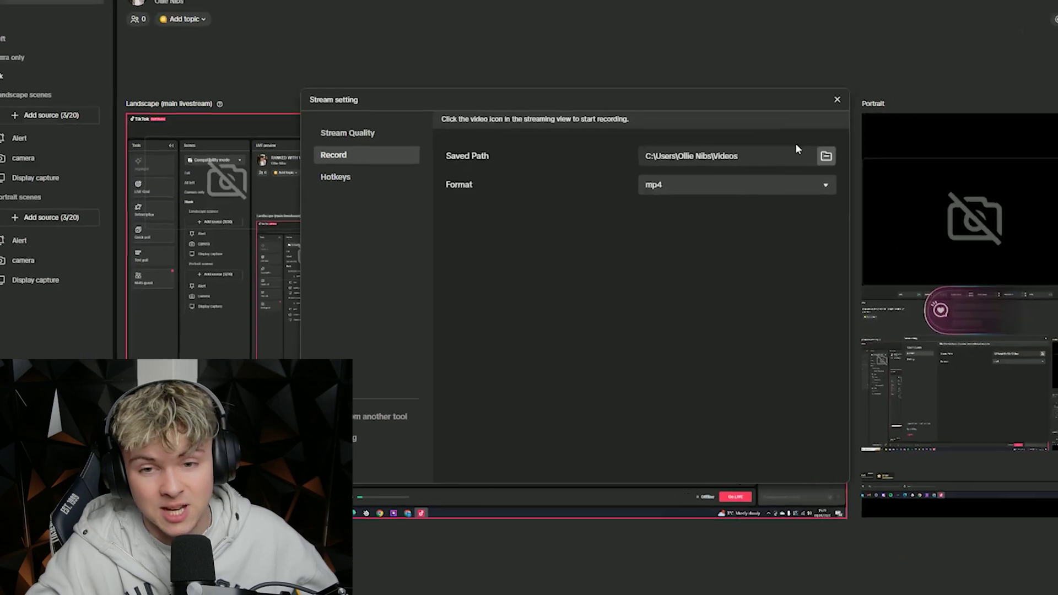
pyautogui.click(1011, 24)
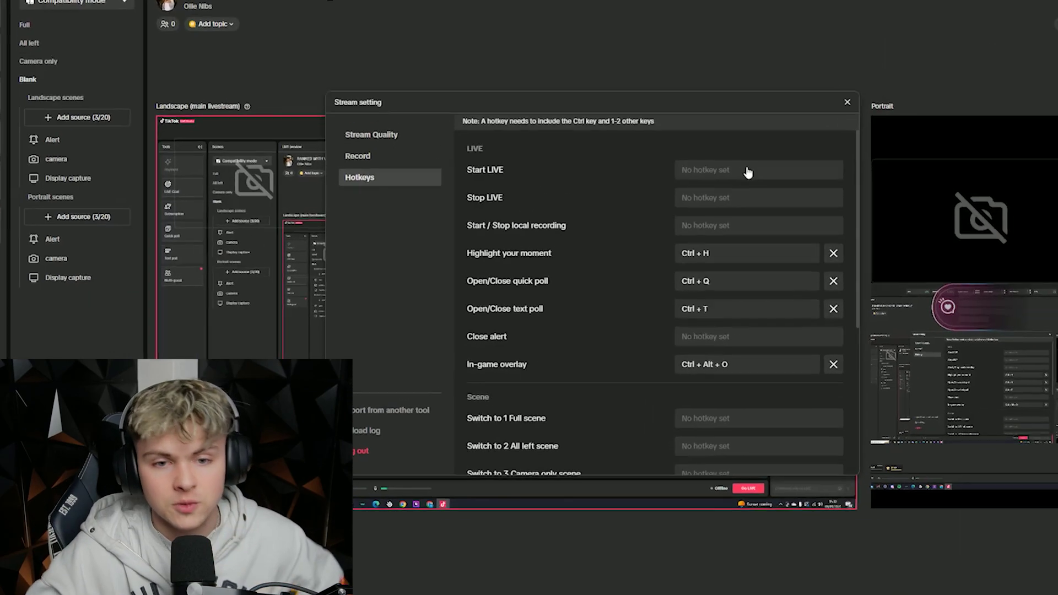
pyautogui.click(745, 171)
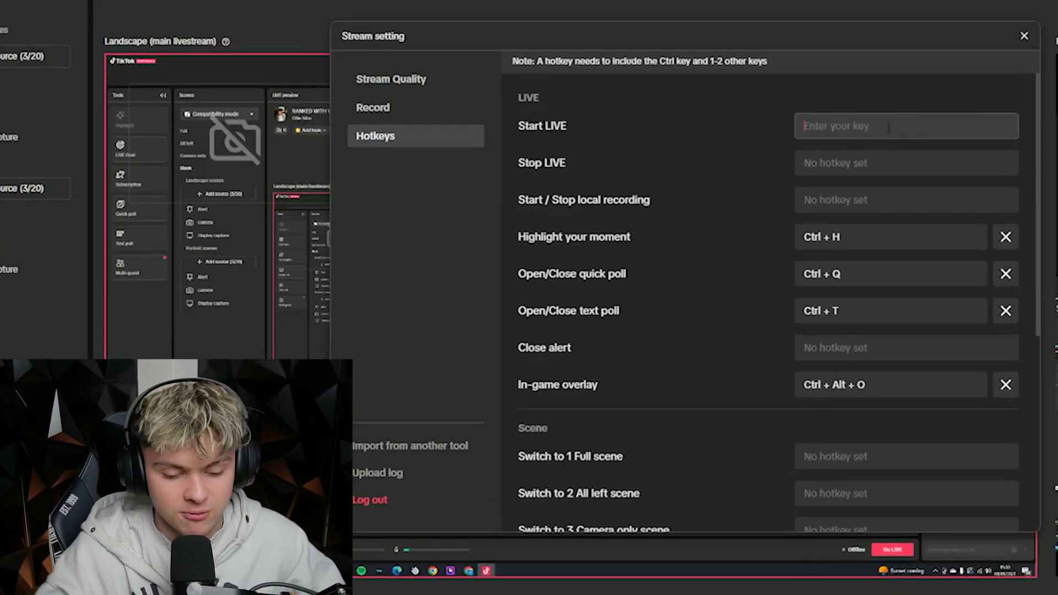
pyautogui.click(710, 217)
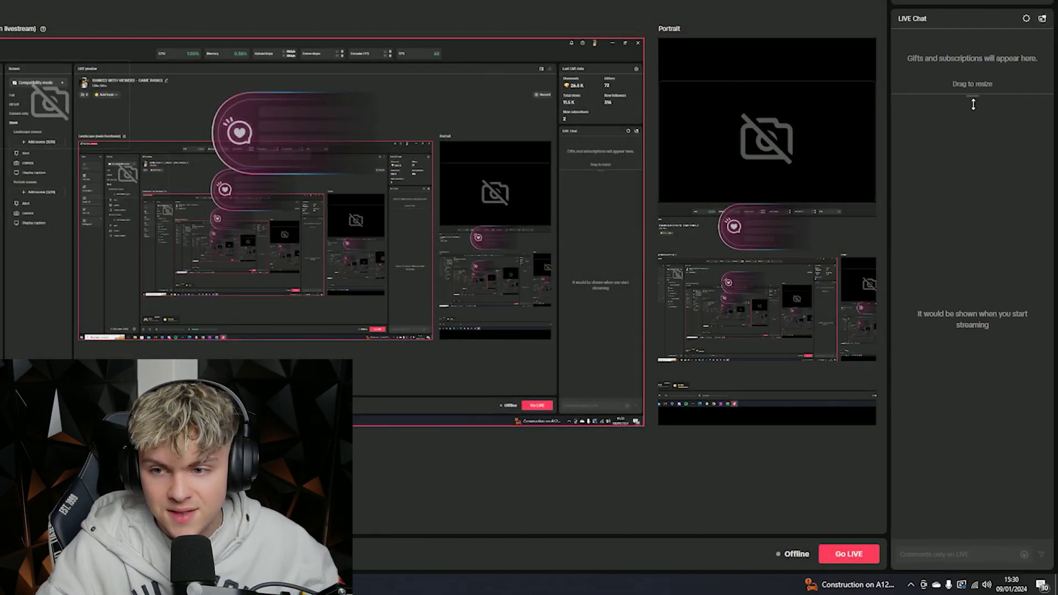
# Enlarge the gifts and subscriptions area of the LIVE Chat slightly and check the frame drops and encoder FPS statistics
pyautogui.moveTo(973, 94); pyautogui.dragTo(972, 114)
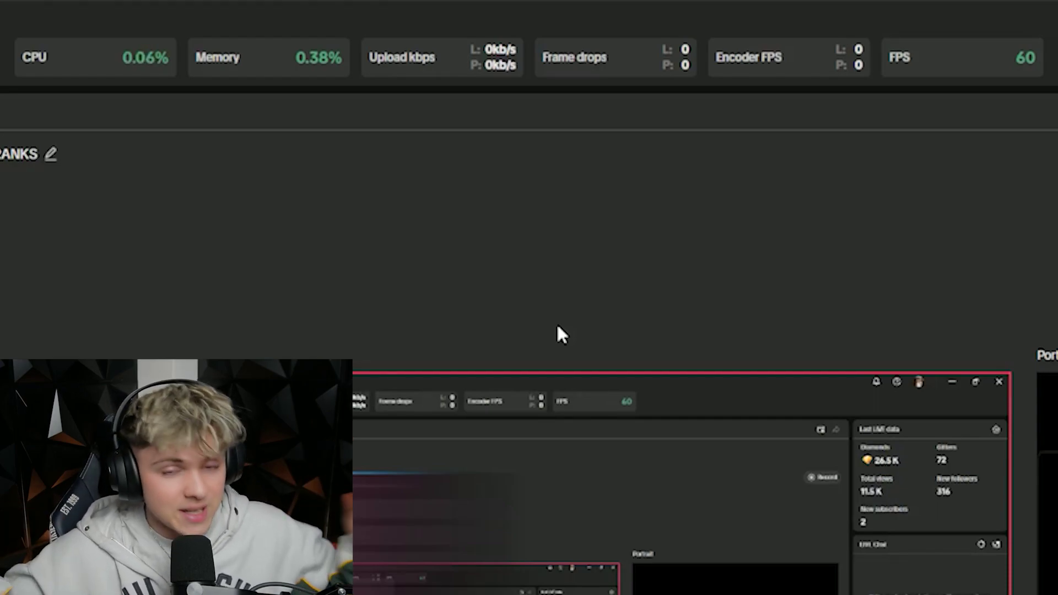
pyautogui.moveTo(598, 60)
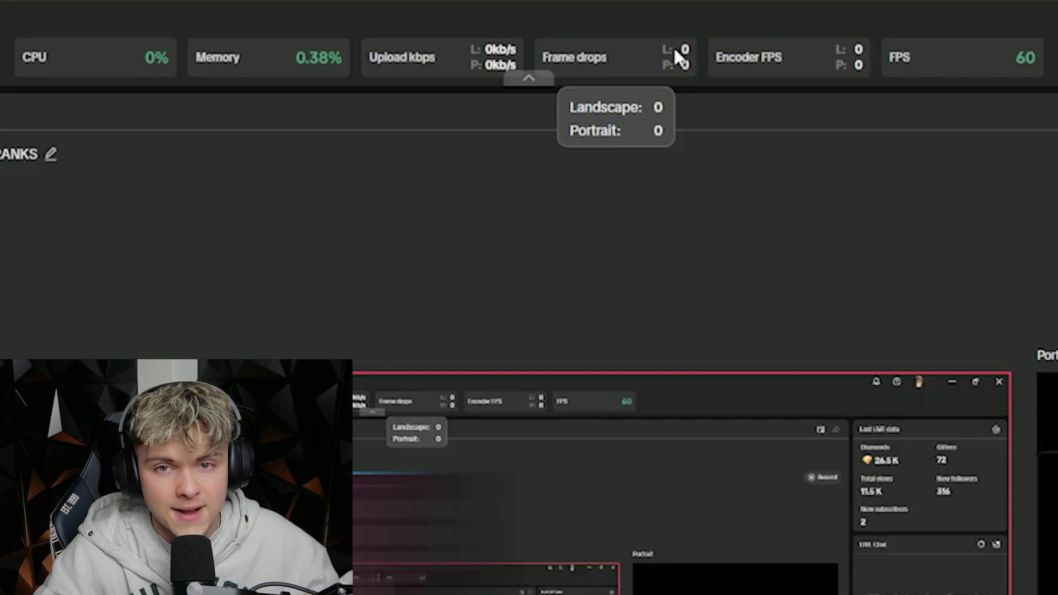
pyautogui.moveTo(758, 64)
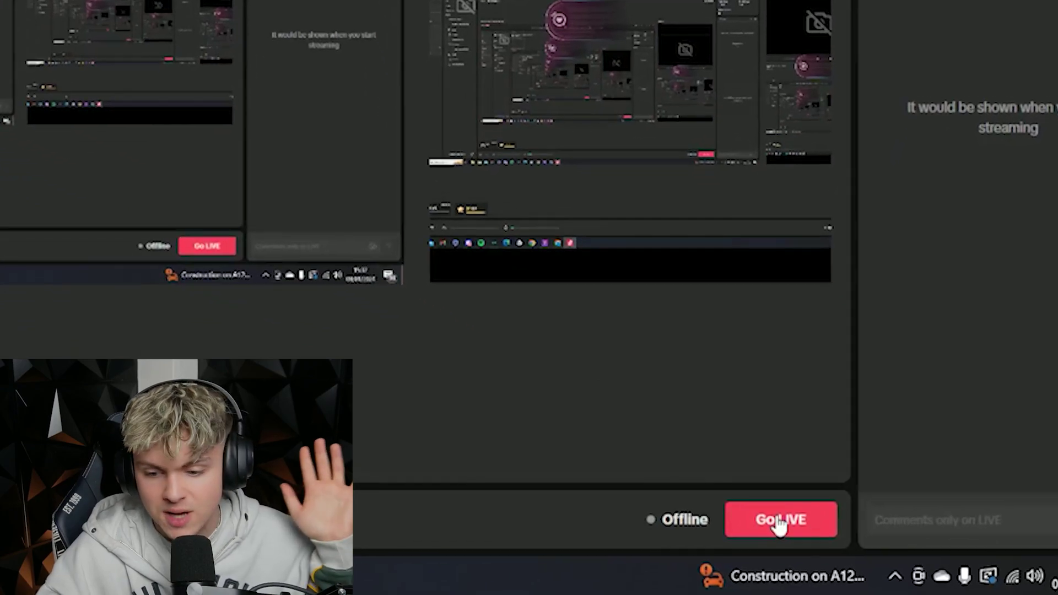
# Open the LIVE settings for going live and set the topic to Gaming | Fortnite
pyautogui.click(832, 542)
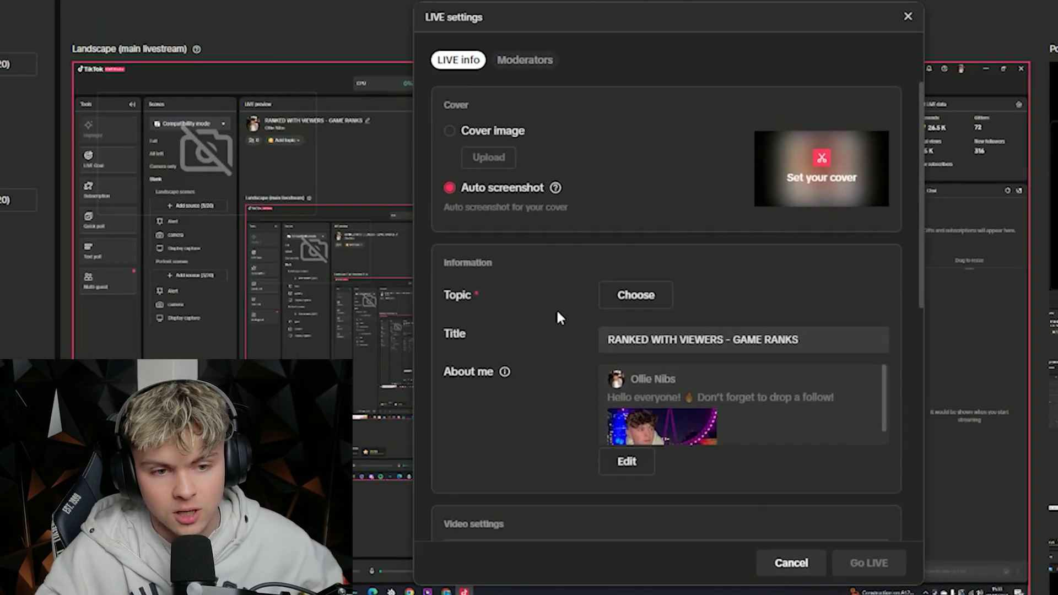
pyautogui.click(639, 296)
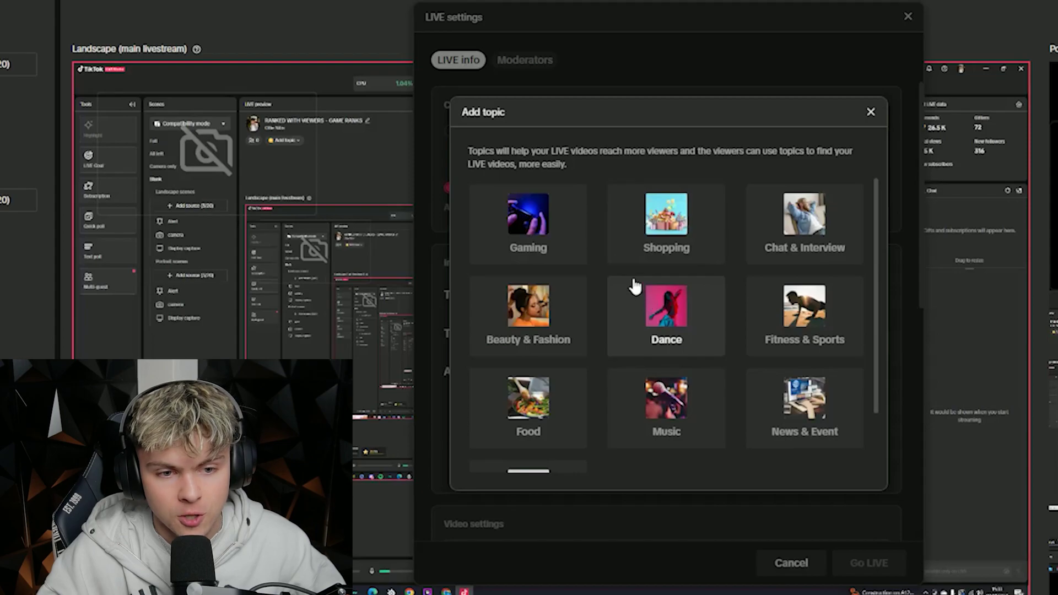
pyautogui.click(555, 241)
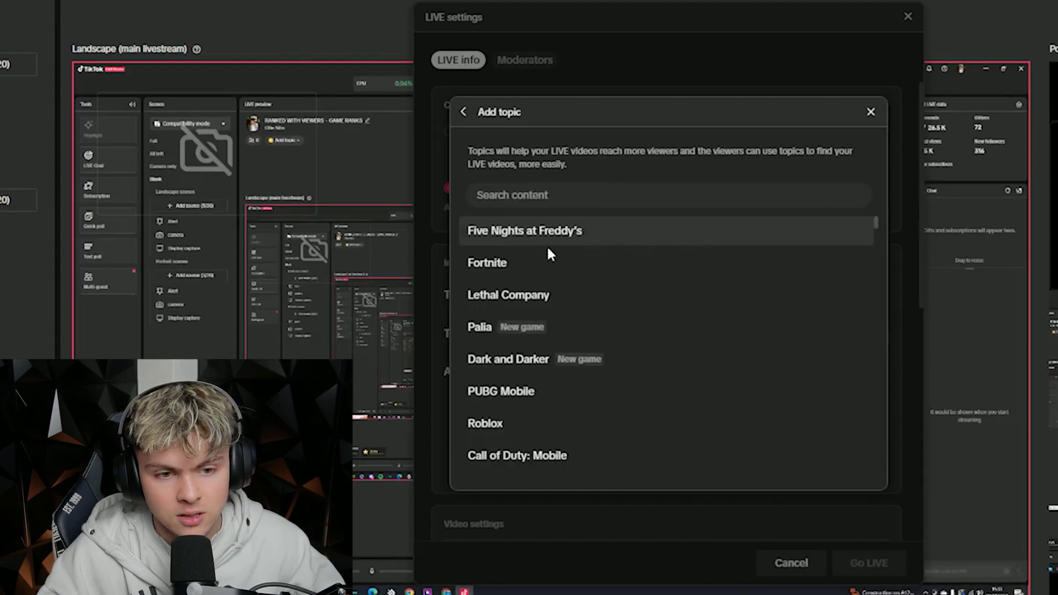
pyautogui.click(548, 262)
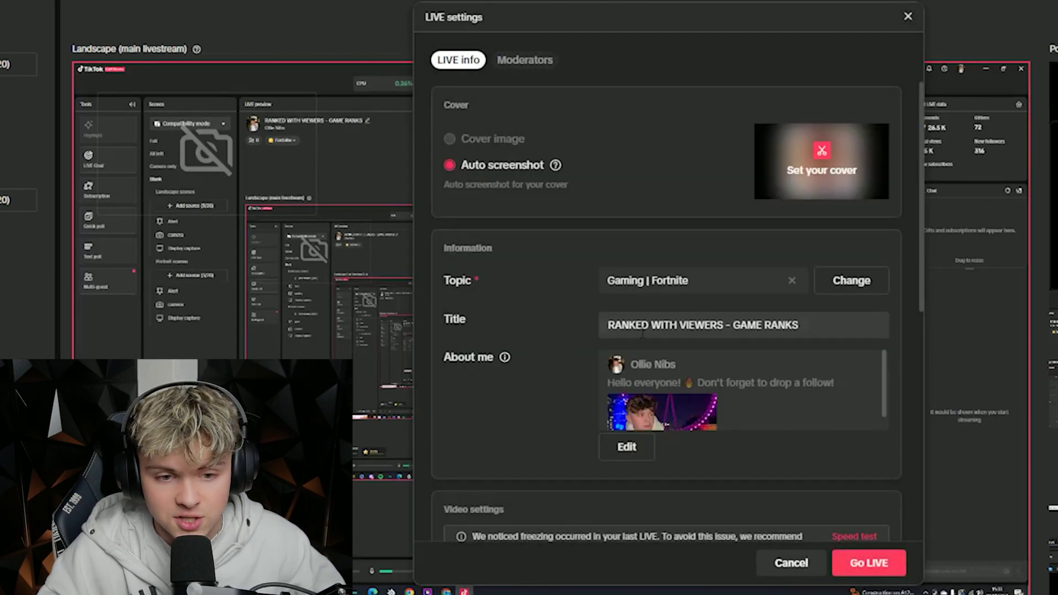
# Check the LIVE title, the About me text and the Moderators settings, then return to the LIVE info
pyautogui.click(796, 329)
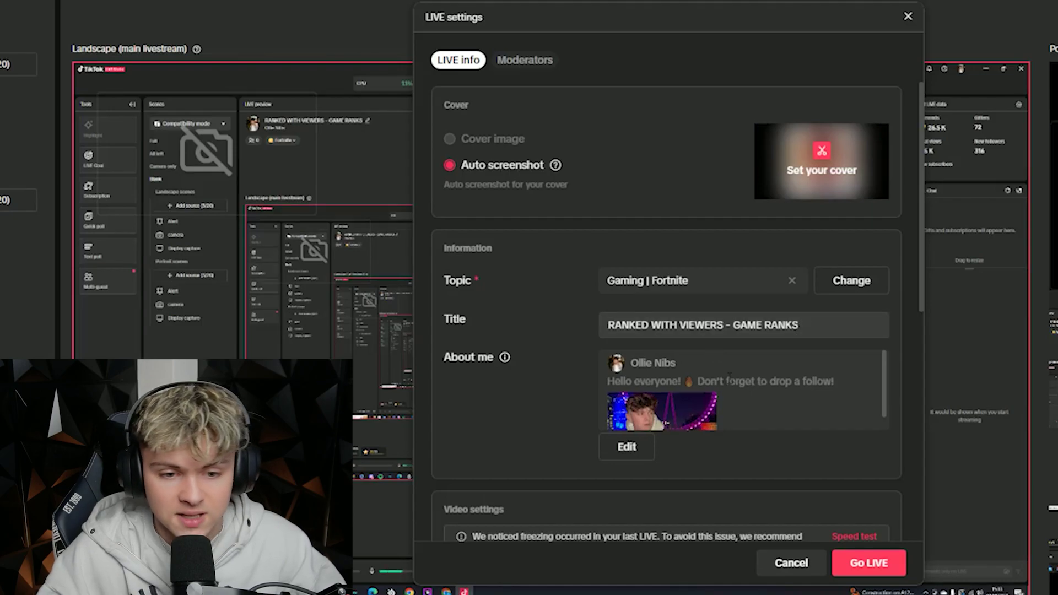
pyautogui.scroll(-1, 738, 380)
pyautogui.scroll(1, 742, 372)
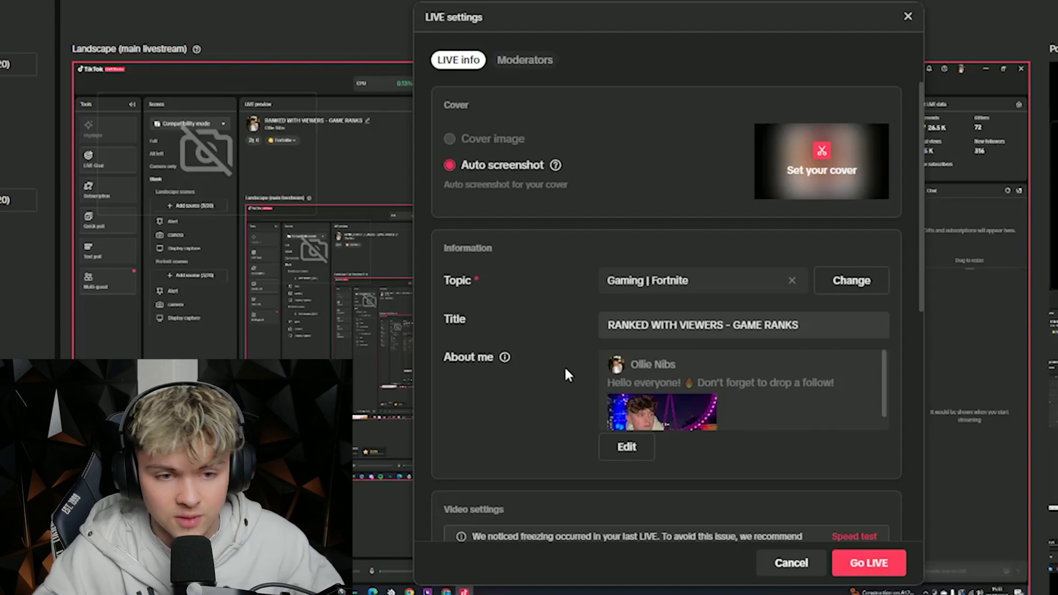
pyautogui.click(523, 60)
pyautogui.click(457, 61)
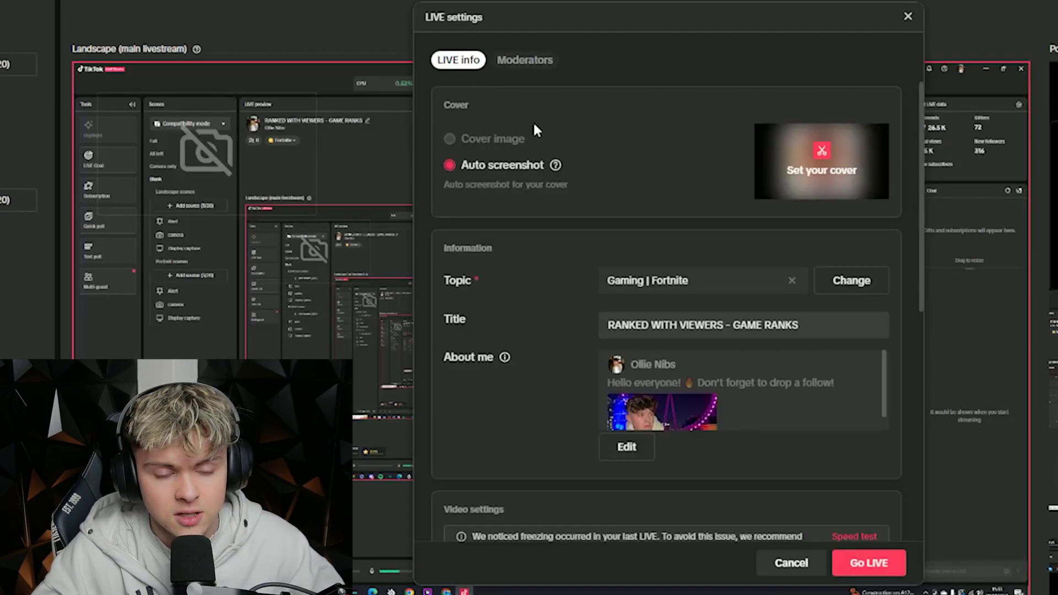
# Review the video settings summary, the sub-only chat and sub-only LIVE options, and the audience controls of the LIVE info
pyautogui.scroll(-6, 534, 121)
pyautogui.scroll(3, 589, 237)
pyautogui.moveTo(597, 282); pyautogui.dragTo(802, 378)
pyautogui.click(671, 351)
pyautogui.scroll(-3, 655, 352)
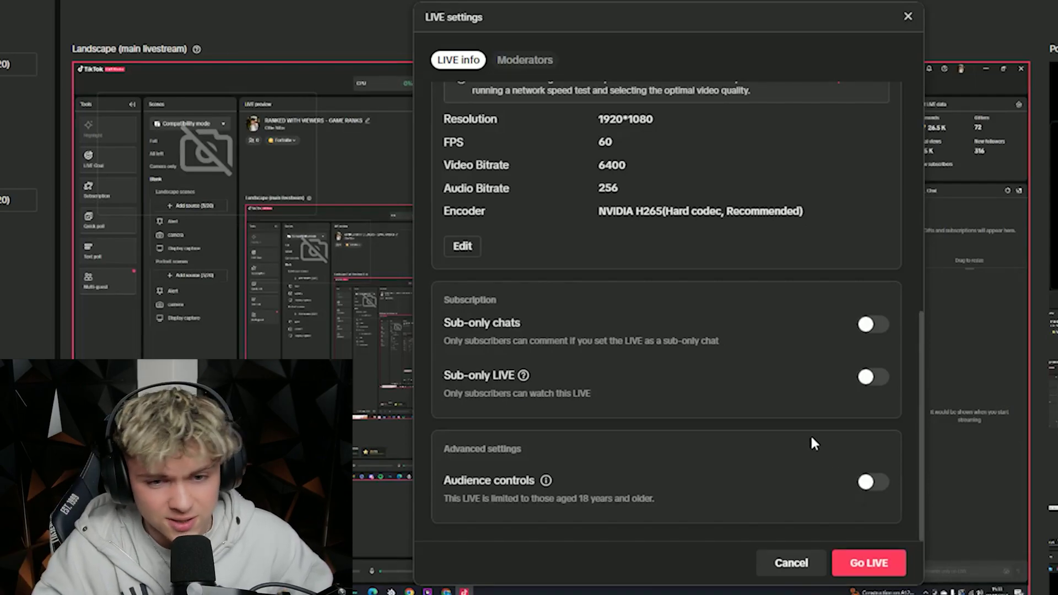
pyautogui.scroll(2, 821, 358)
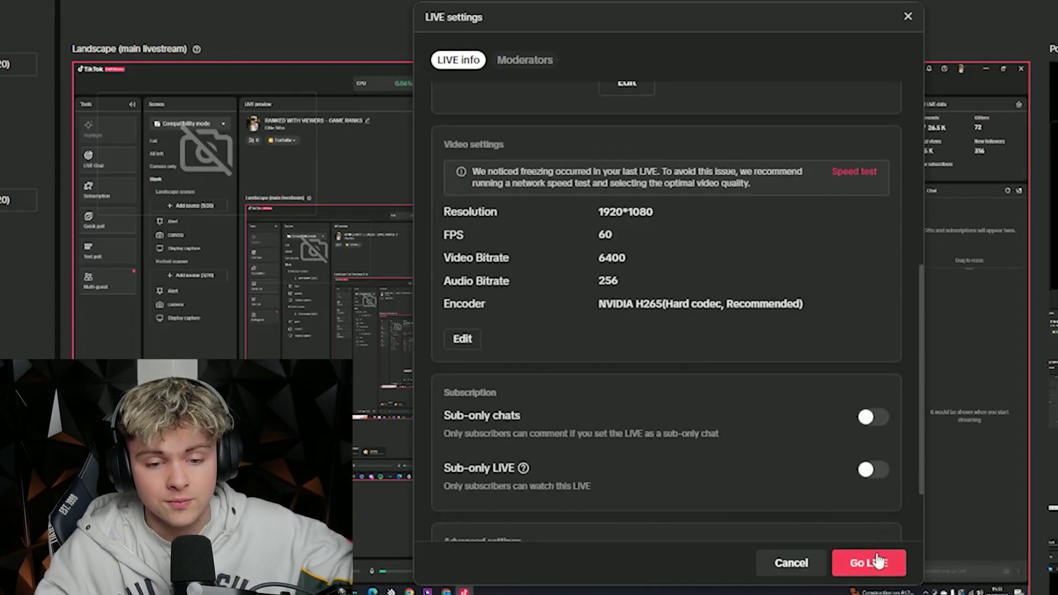